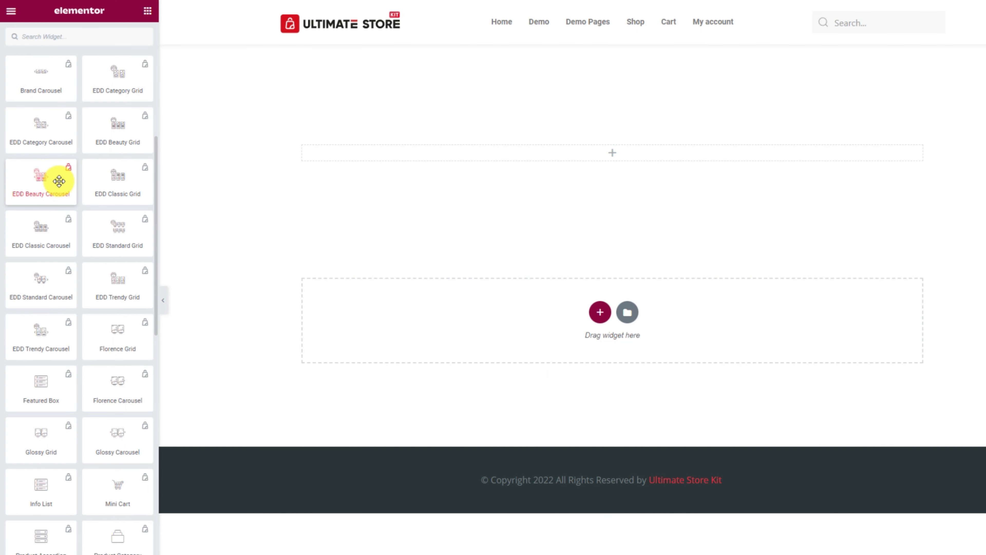
# Add the EDD Beauty Carousel widget to the empty page section and browse through its products
pyautogui.moveTo(59, 181); pyautogui.dragTo(640, 155)
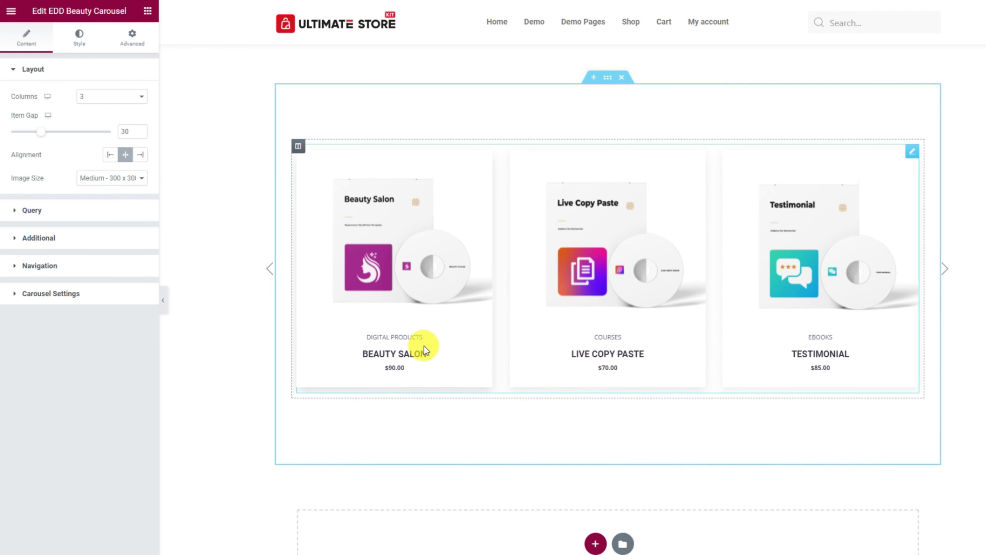
pyautogui.moveTo(402, 352)
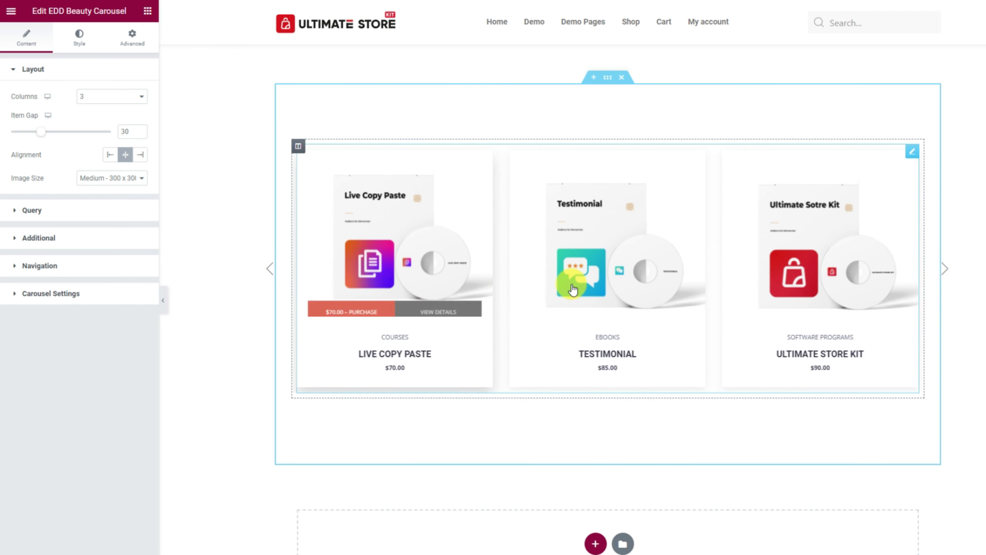
pyautogui.click(946, 270)
pyautogui.click(944, 271)
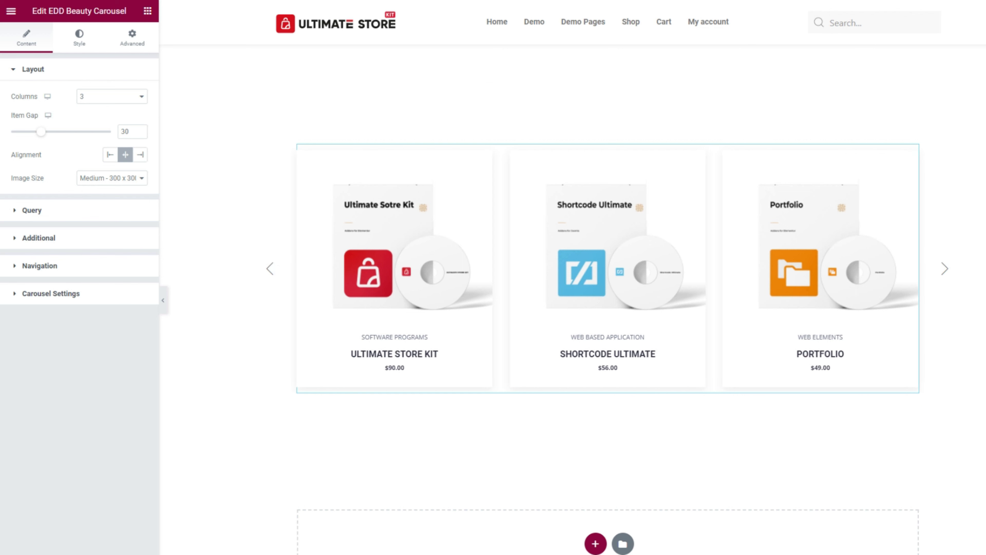
# Try a four-column layout and left item alignment, and return to centre alignment and three columns
pyautogui.click(100, 97)
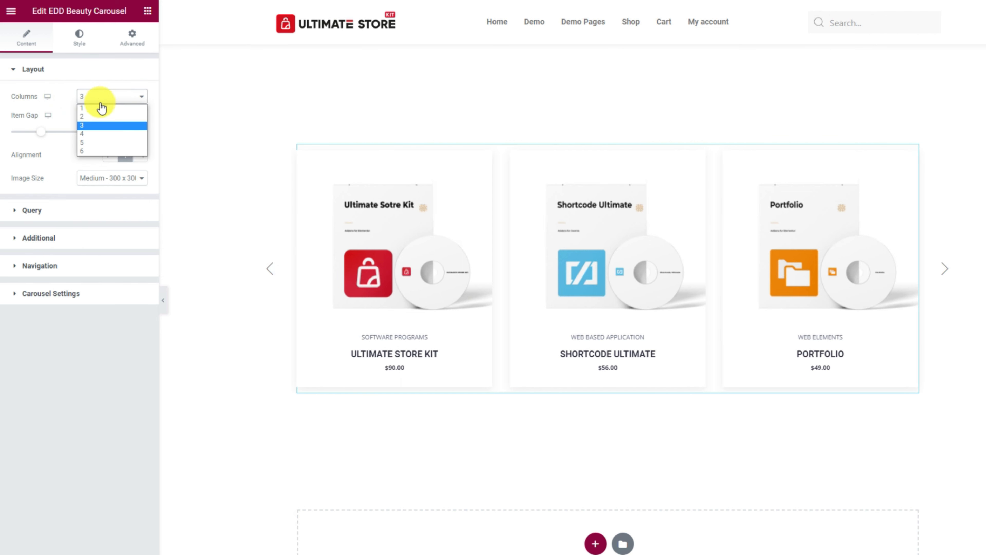
pyautogui.click(97, 134)
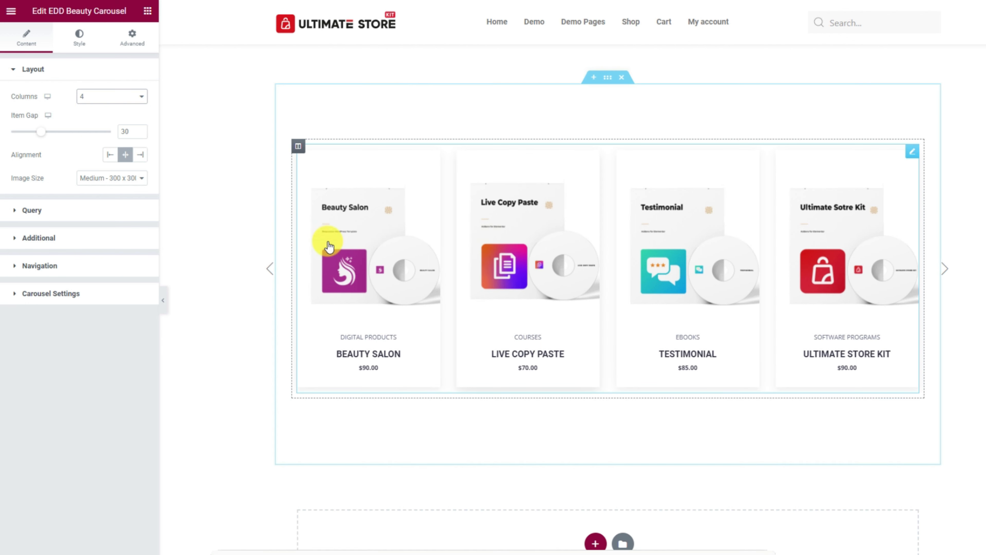
pyautogui.click(110, 156)
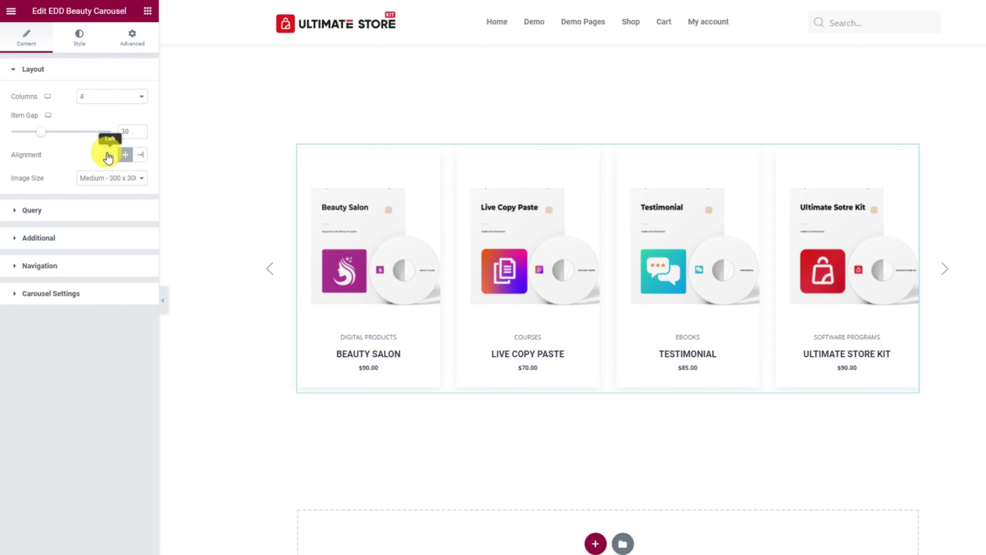
pyautogui.click(125, 155)
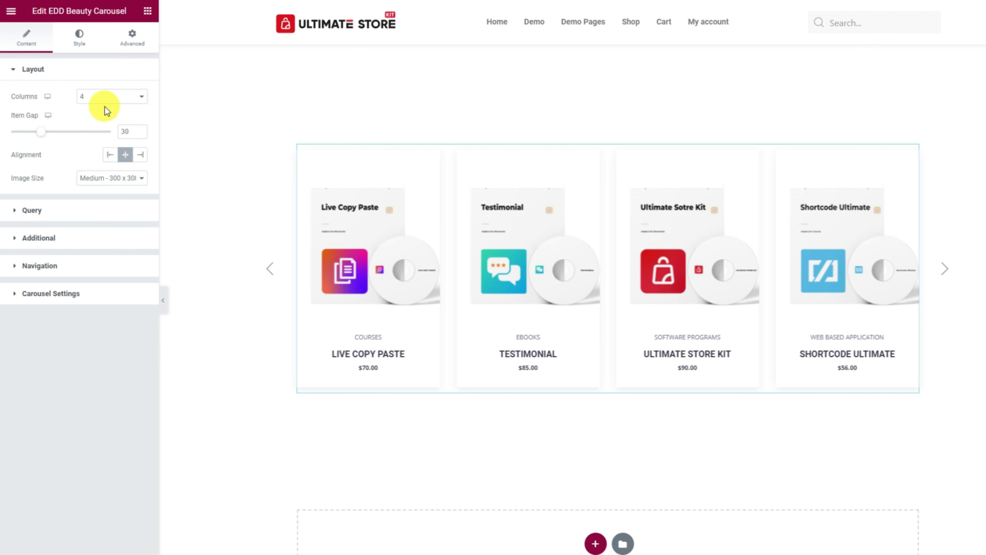
pyautogui.click(106, 96)
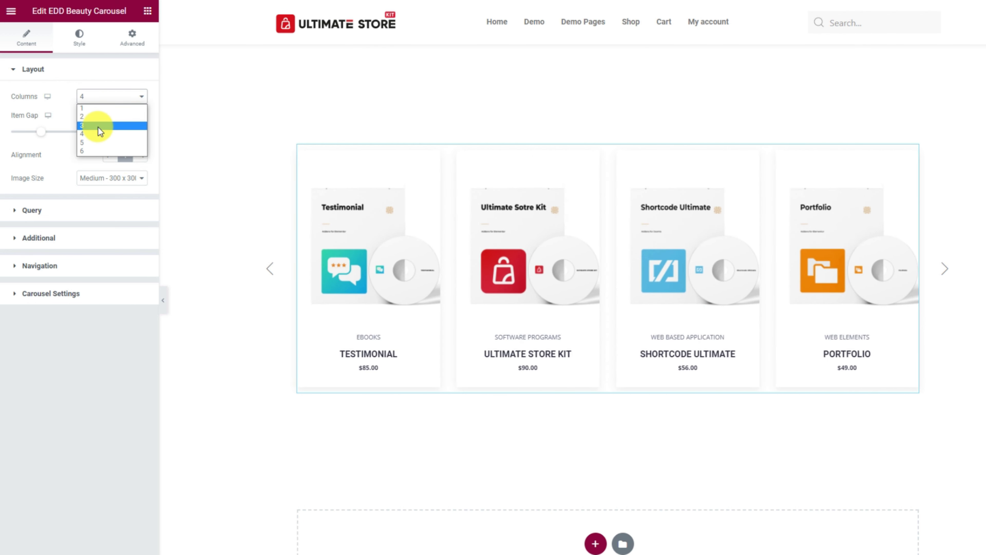
pyautogui.click(98, 127)
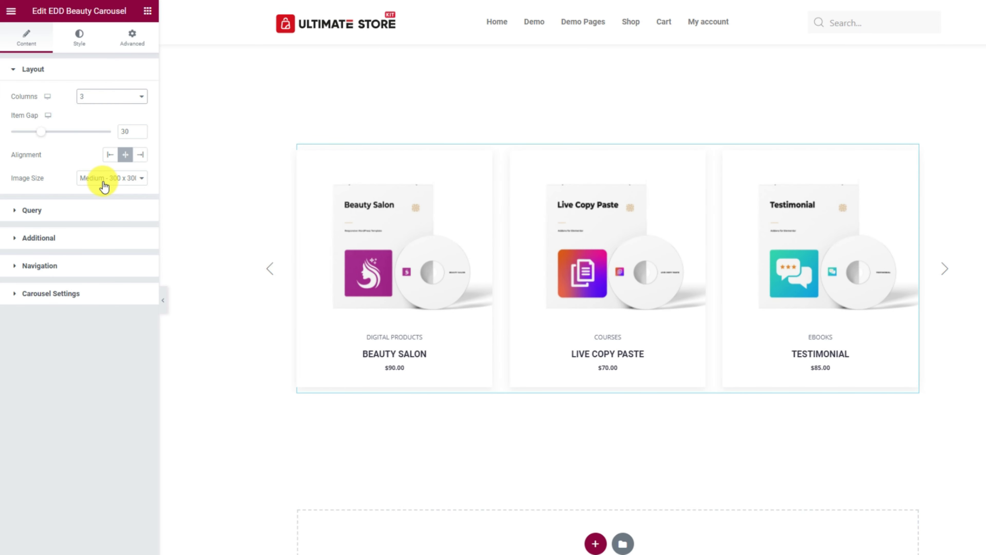
# Set the carousel's image size to Medium Large - 768 x 0 and its query product limit to 5
pyautogui.click(104, 182)
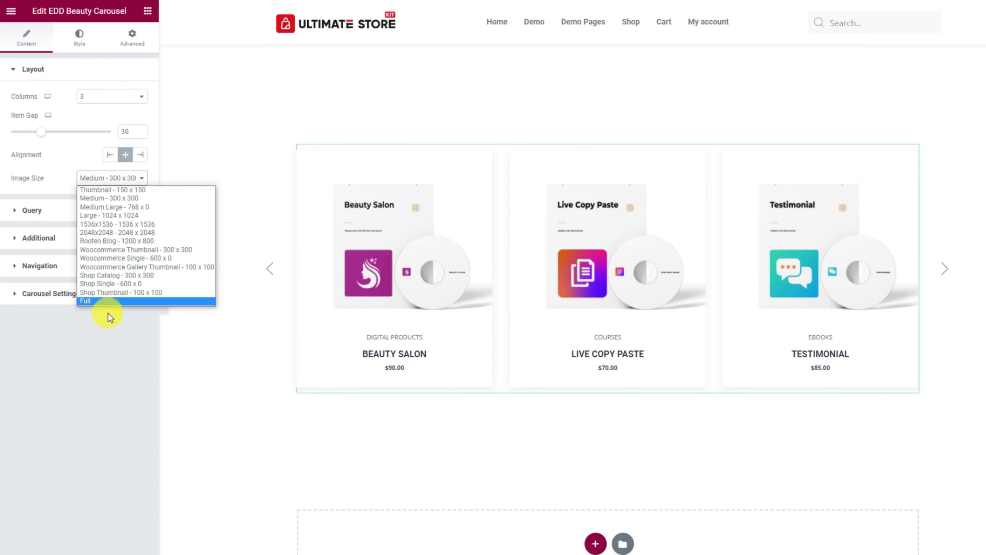
pyautogui.click(125, 209)
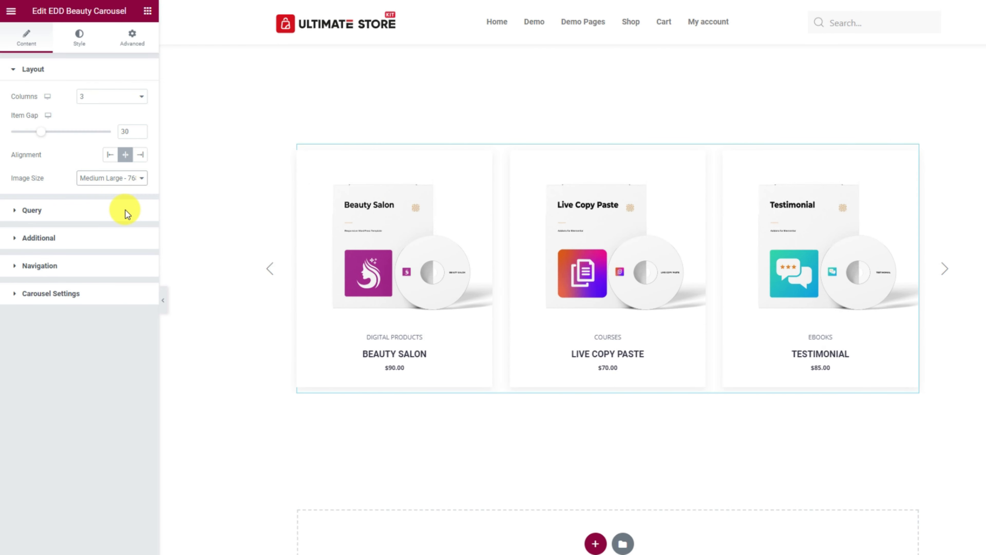
pyautogui.click(86, 219)
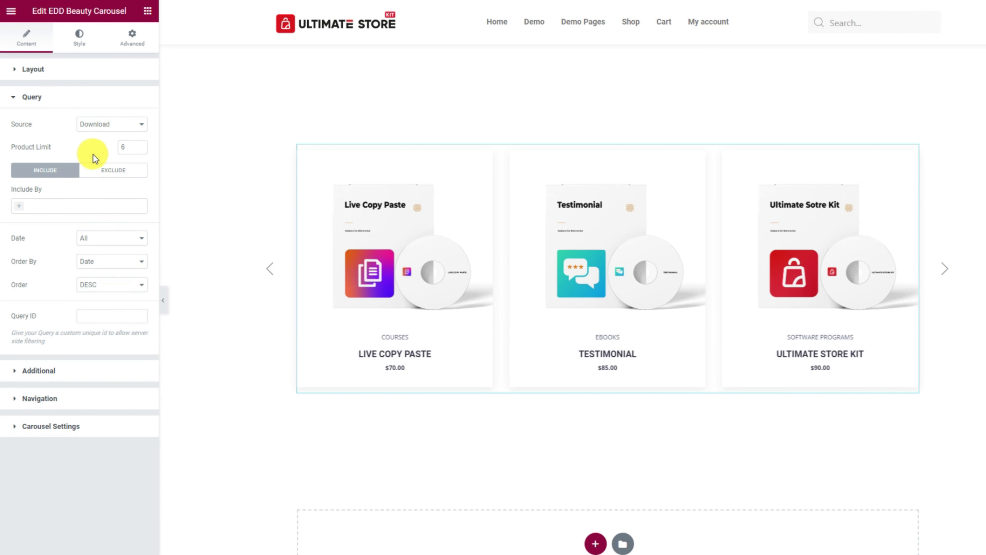
pyautogui.doubleClick(134, 147)
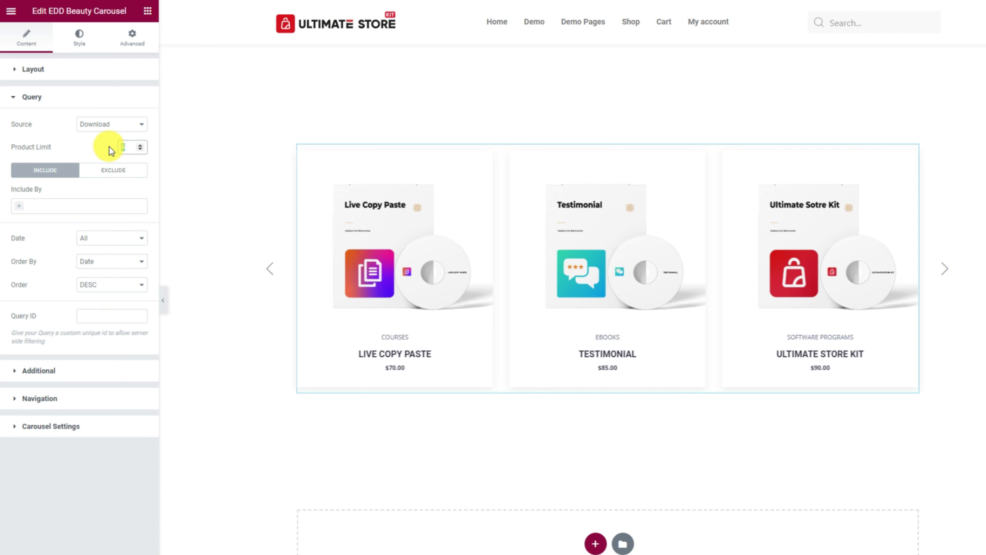
pyautogui.write('5')
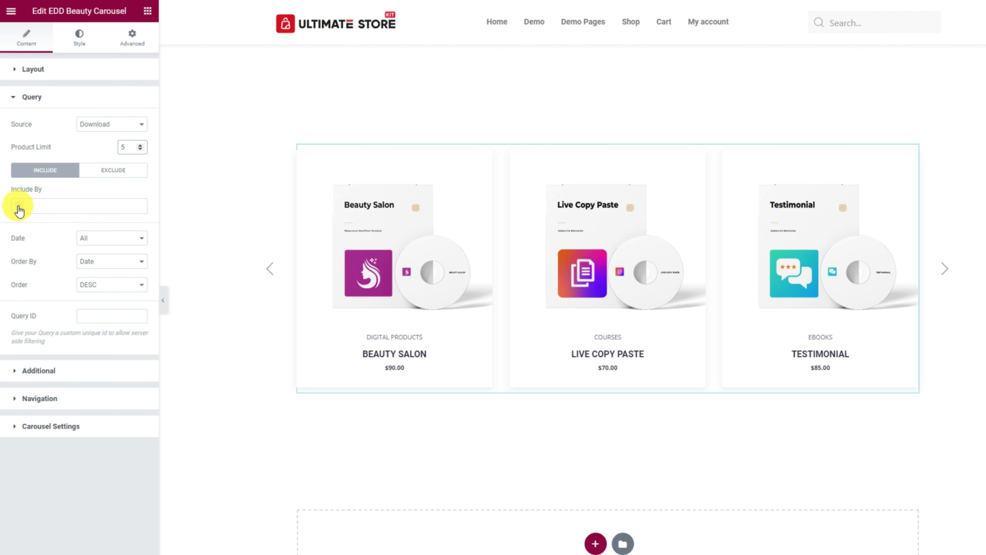
# Restrict the query by terms to the download categories Software Programs and Web Based Application, and check the filtered products in the carousel
pyautogui.click(19, 211)
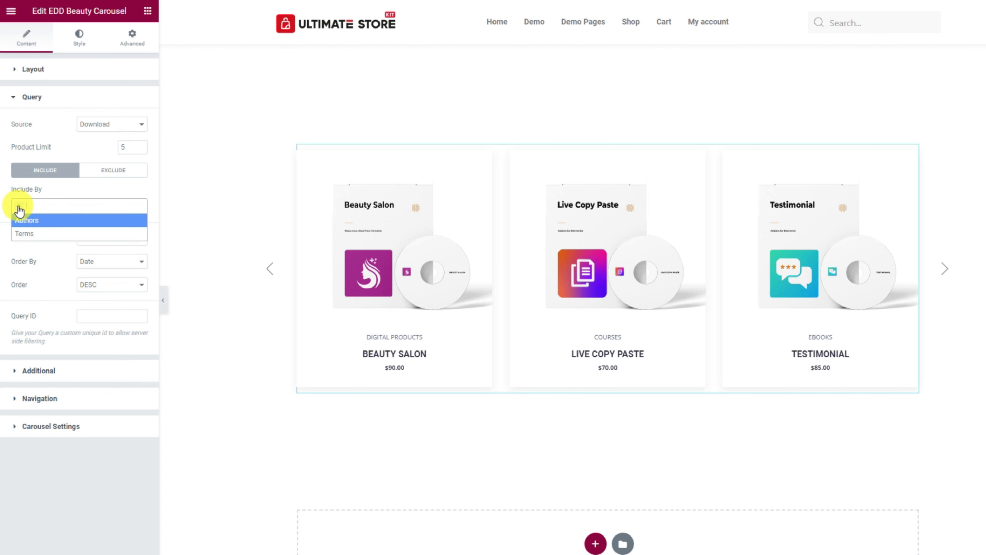
pyautogui.click(24, 234)
pyautogui.click(28, 241)
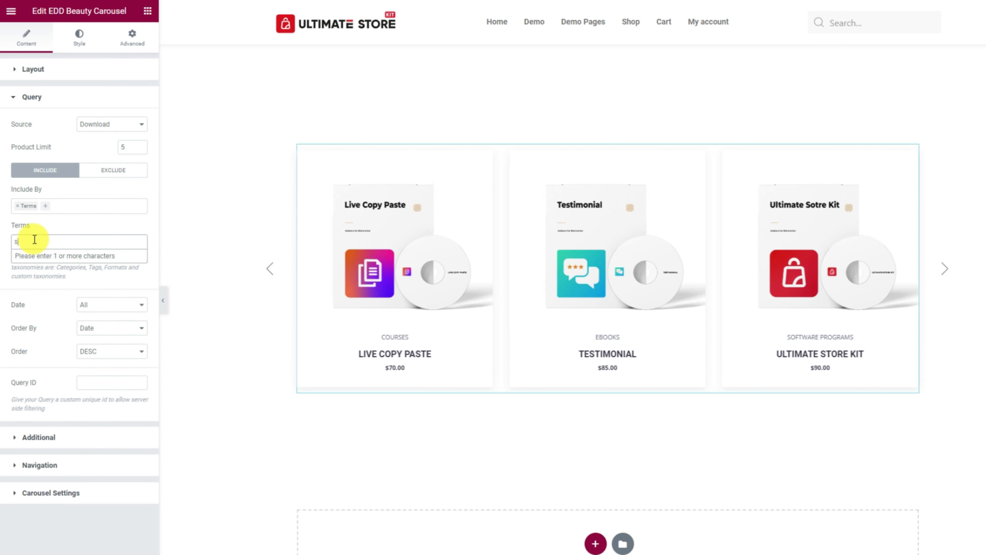
pyautogui.write('s: Sof')
pyautogui.write('t')
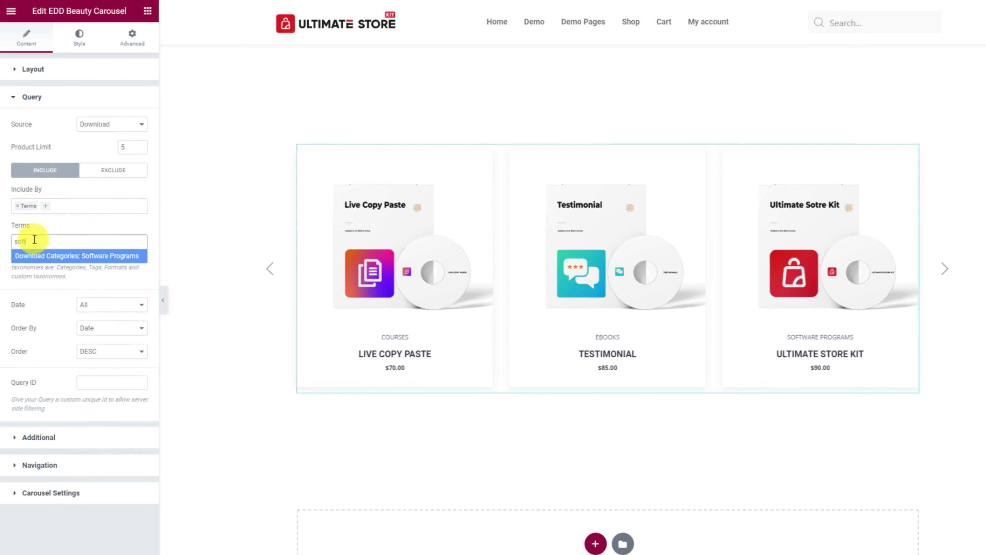
pyautogui.click(105, 256)
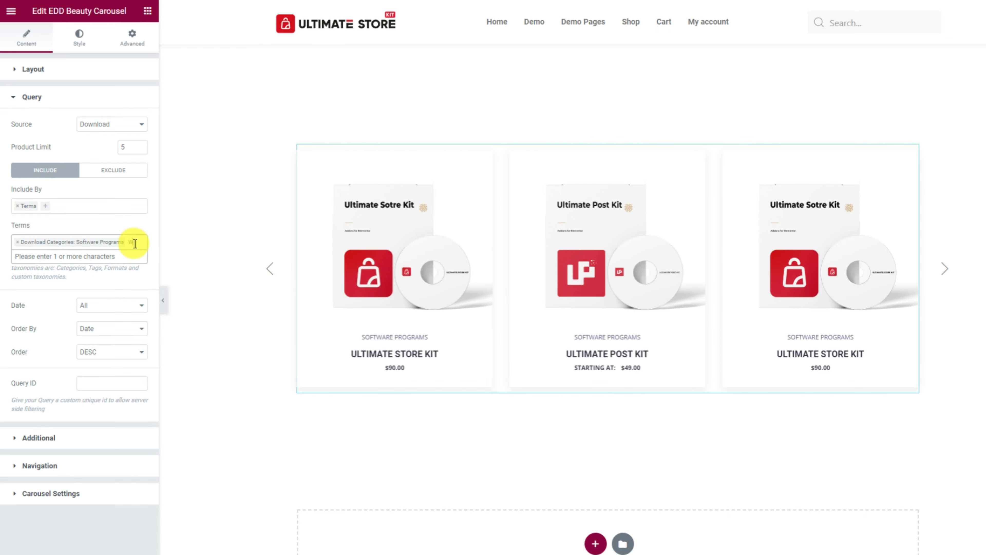
pyautogui.write('web')
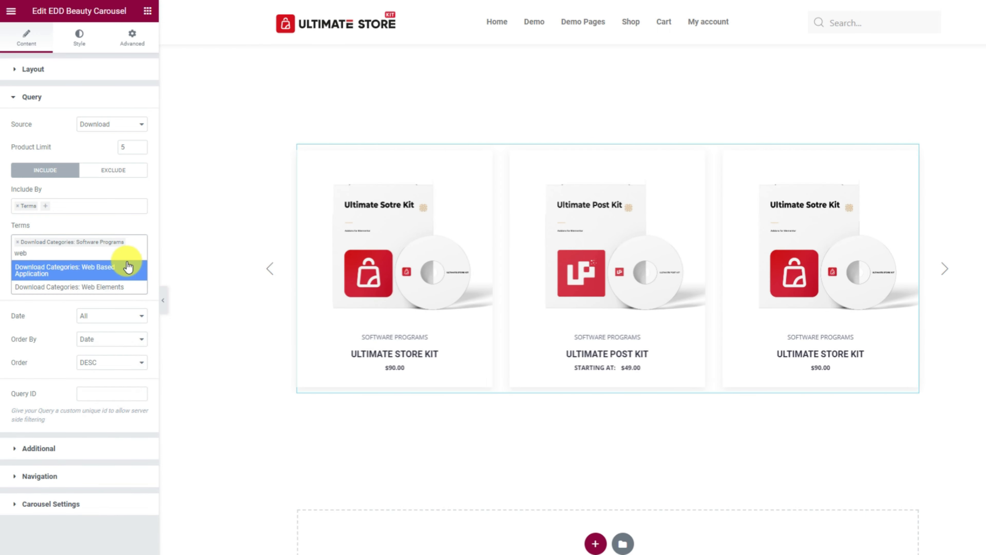
pyautogui.click(100, 269)
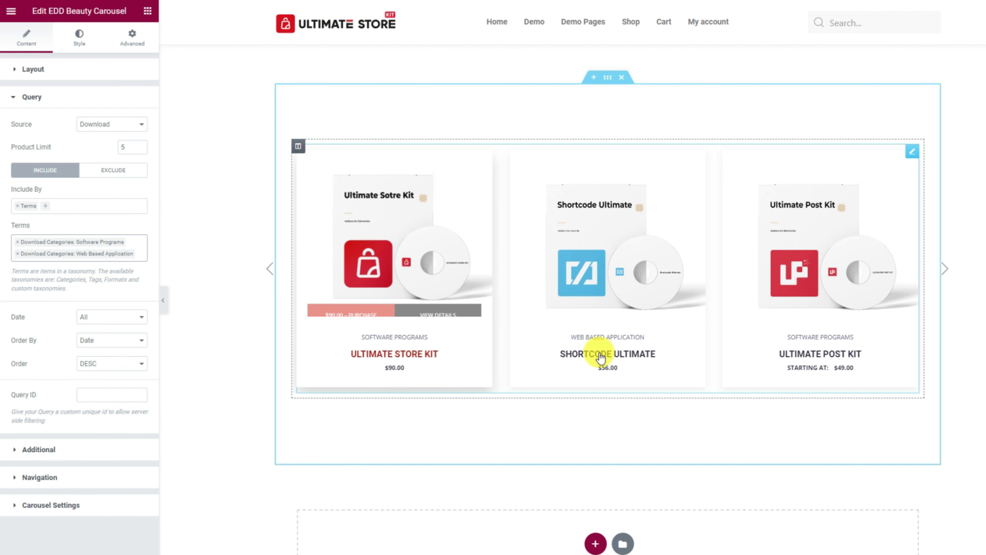
pyautogui.click(950, 277)
pyautogui.click(948, 281)
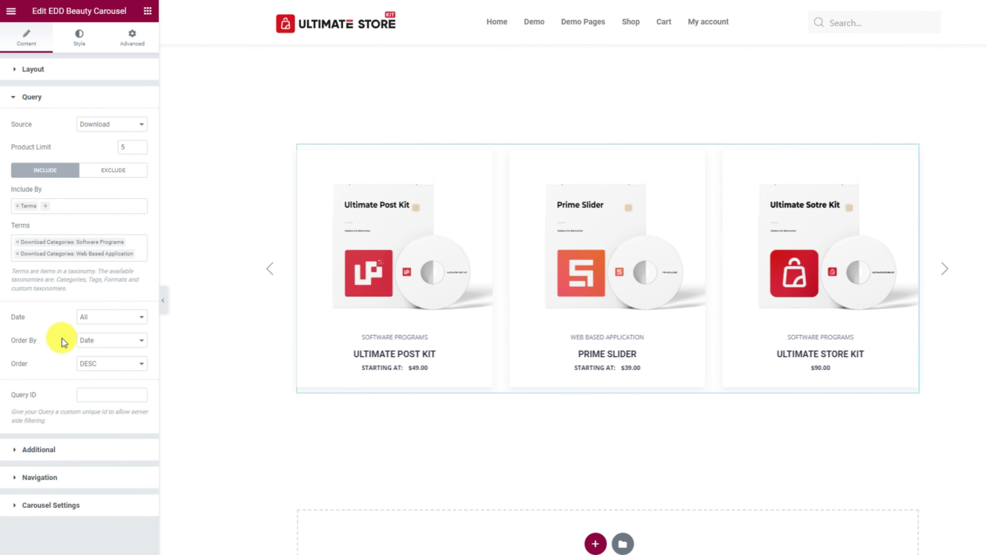
# Change the carousel's navigation arrows icon to Style 7 and turn off Autoplay in its settings
pyautogui.click(75, 452)
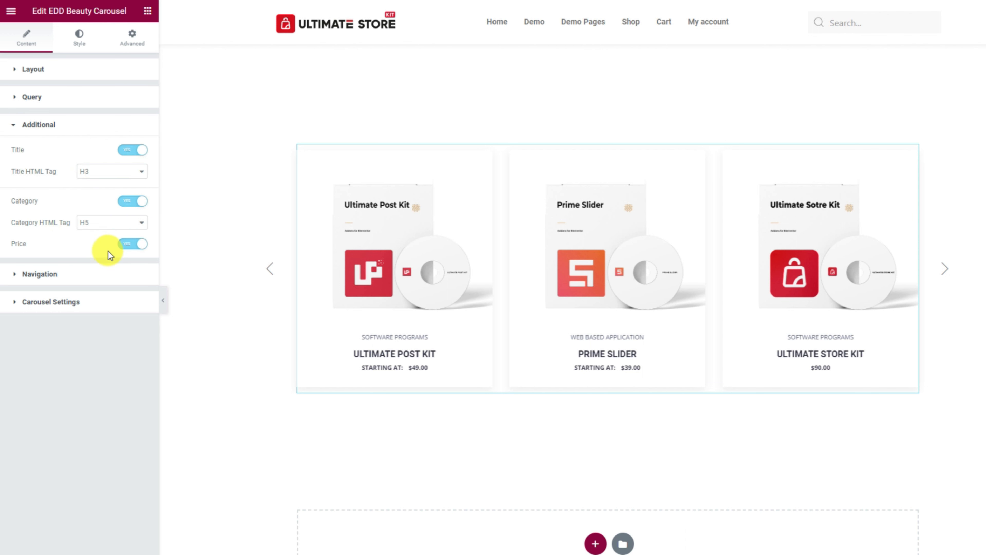
pyautogui.click(89, 283)
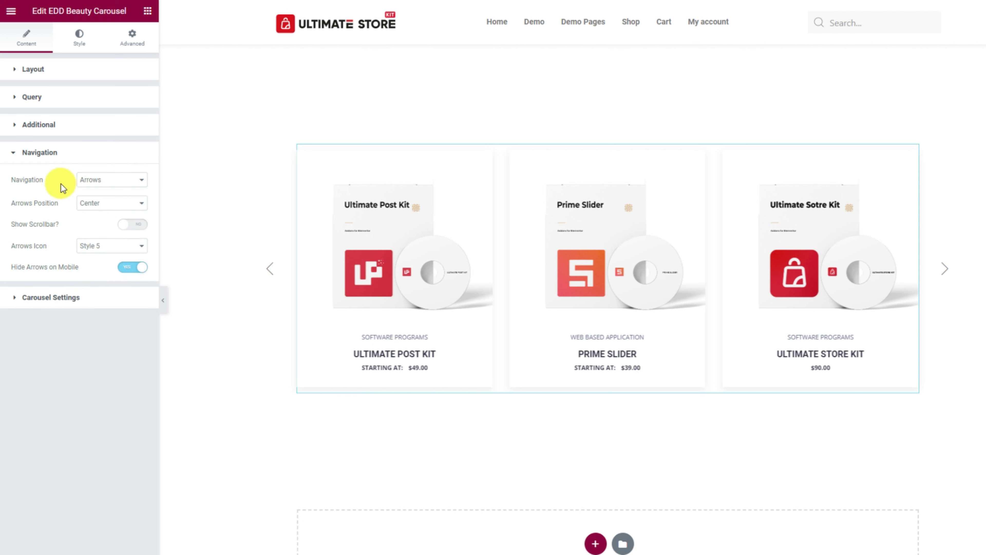
pyautogui.click(108, 181)
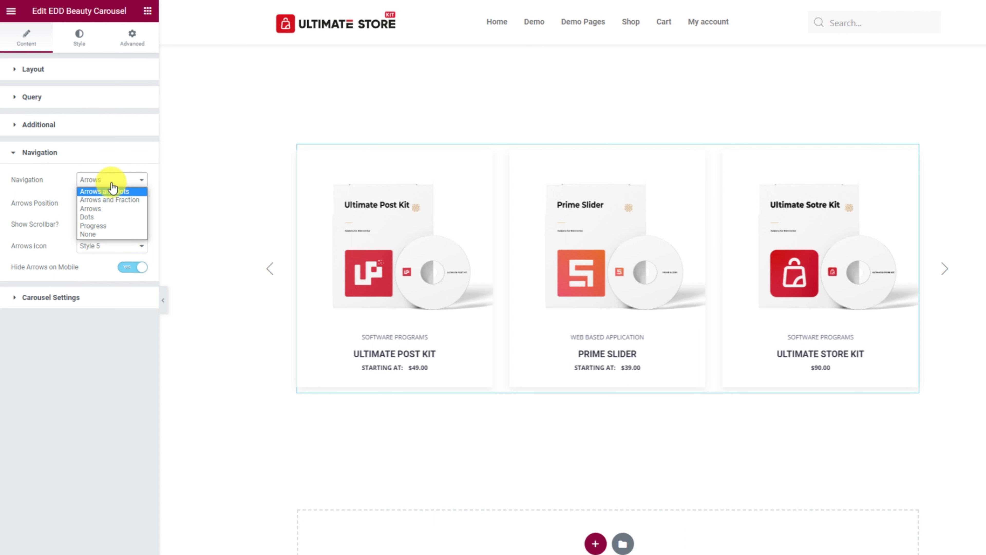
pyautogui.click(65, 182)
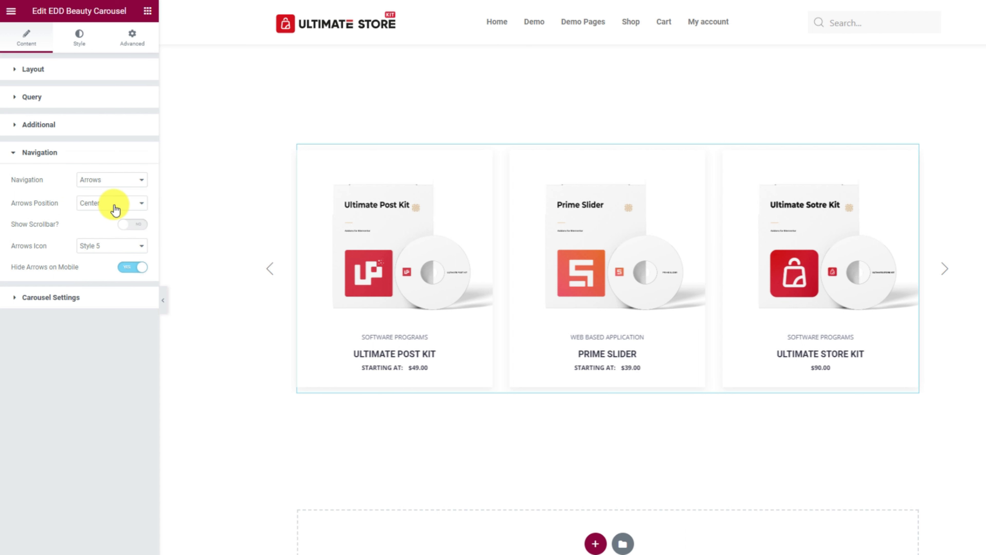
pyautogui.click(111, 247)
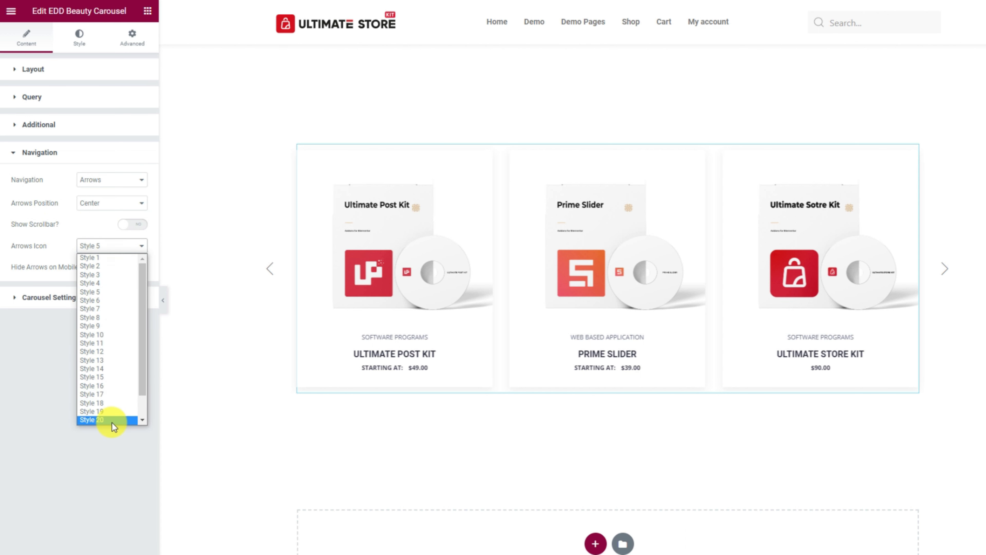
pyautogui.click(110, 309)
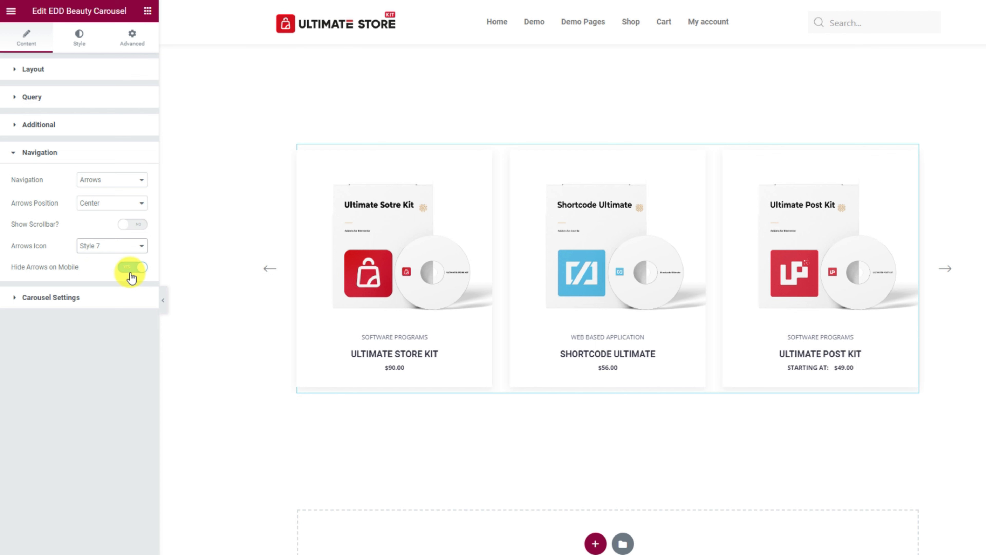
pyautogui.click(80, 298)
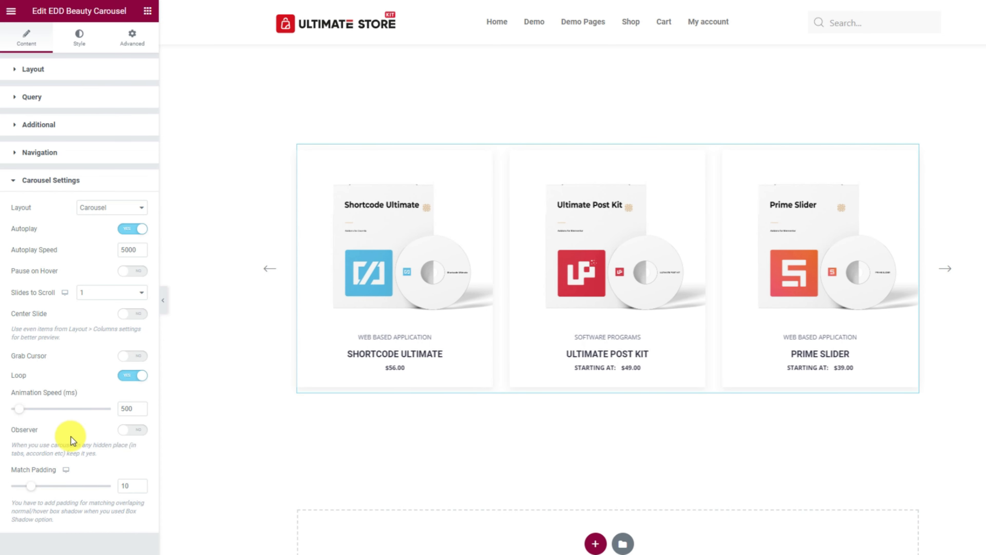
pyautogui.click(133, 229)
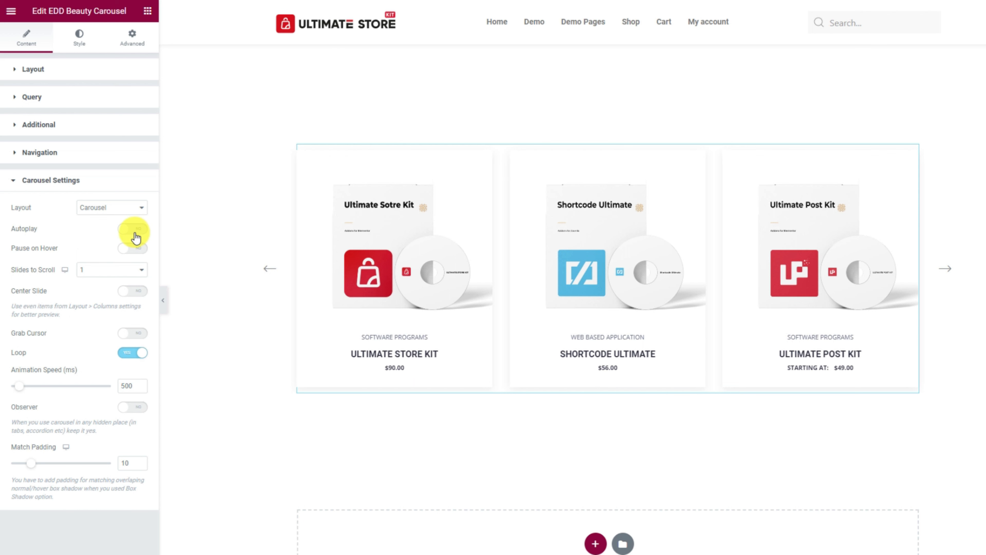
# Give the carousel items a Classic background in normal state, using the copied light grey colour
pyautogui.click(79, 49)
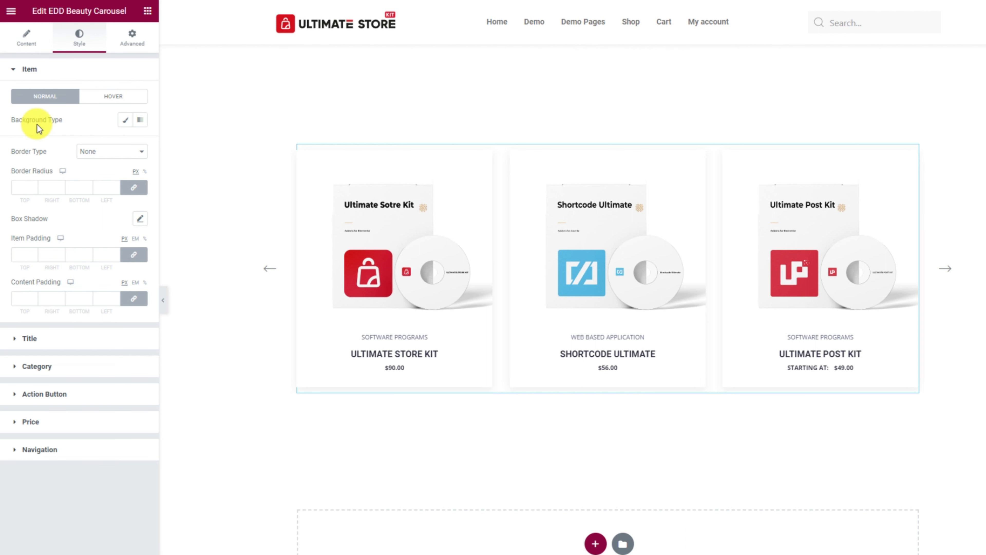
pyautogui.click(125, 121)
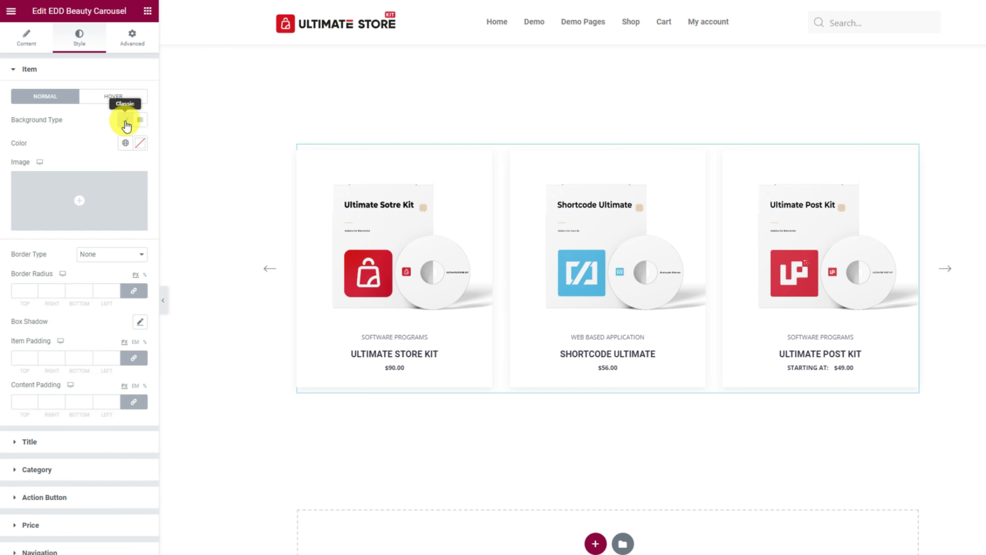
pyautogui.click(140, 143)
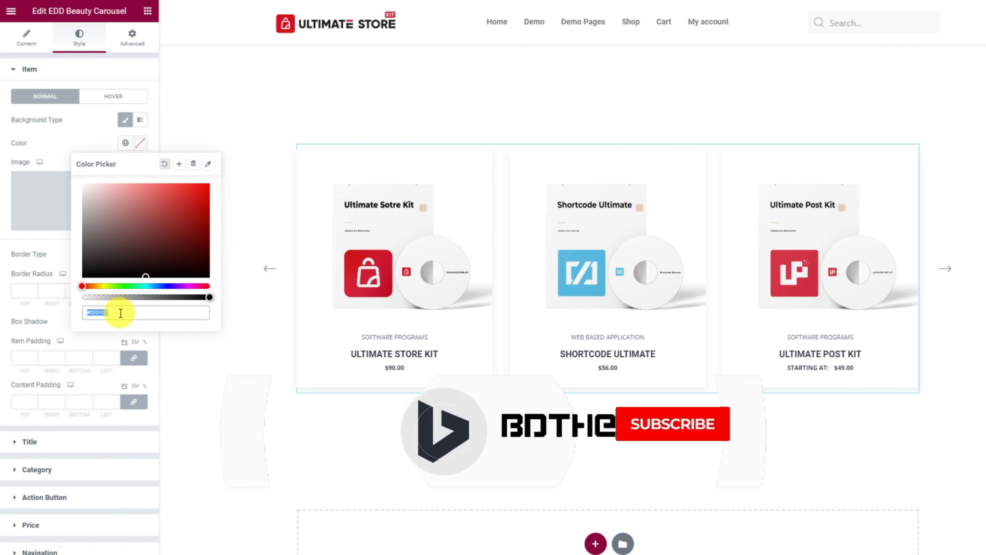
pyautogui.hotkey('ctrl', 'v')
pyautogui.click(98, 139)
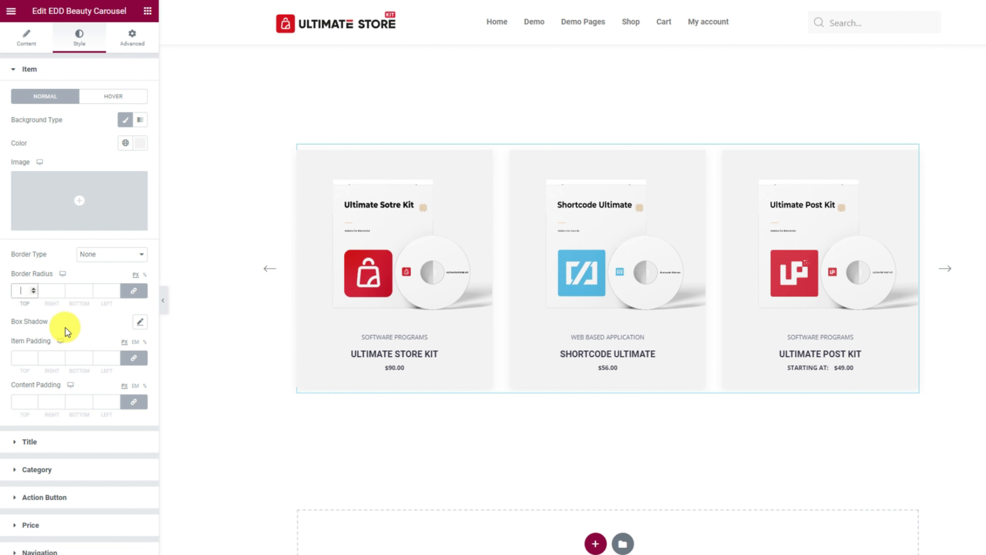
# Set the carousel items' border radius to 10 px on all corners and remove their box shadow
pyautogui.write('10')
pyautogui.click(140, 321)
pyautogui.moveTo(27, 433); pyautogui.dragTo(2, 439)
pyautogui.click(2, 440)
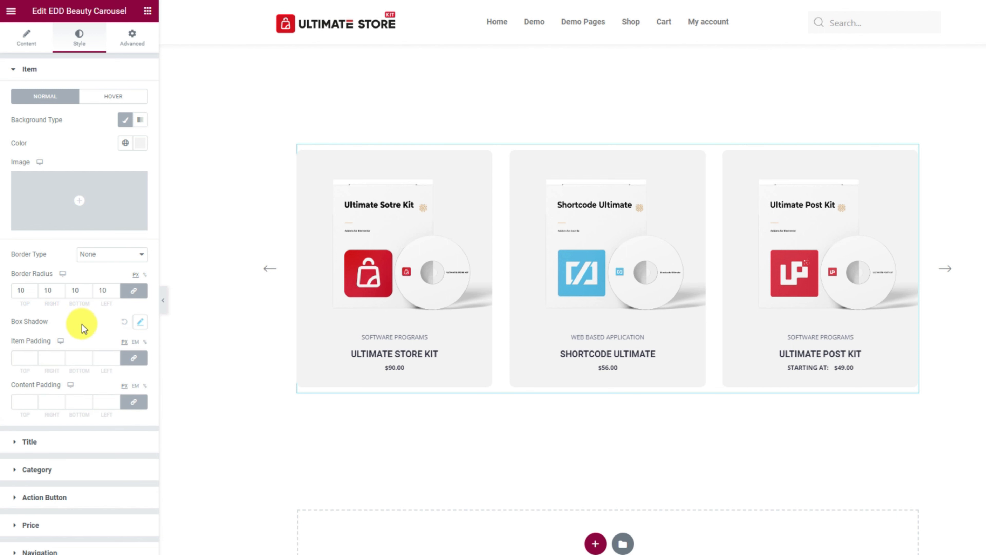
# Set the product titles' hover color to #D8152A and copy the hex code
pyautogui.click(60, 445)
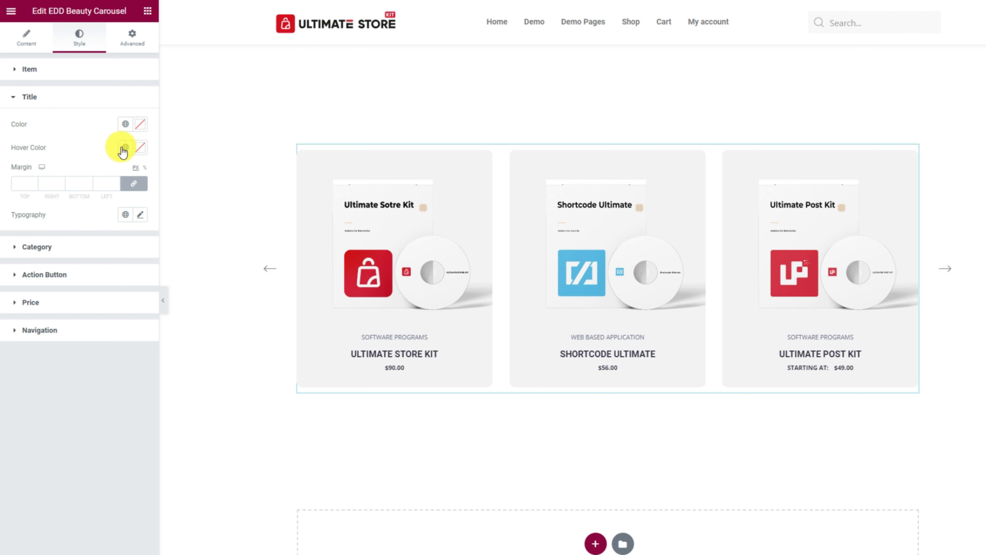
pyautogui.click(141, 148)
pyautogui.write('#D8152A')
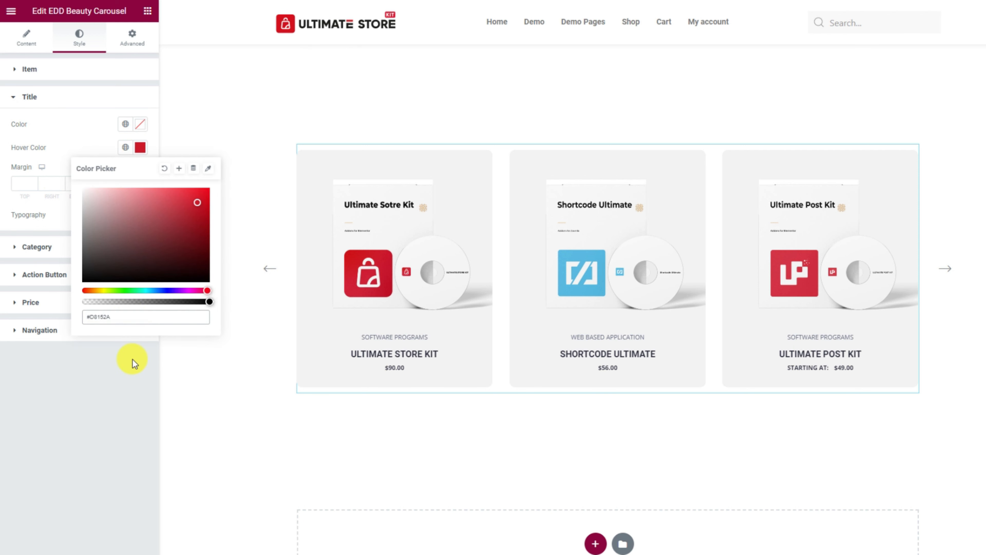
pyautogui.moveTo(127, 320); pyautogui.dragTo(61, 324)
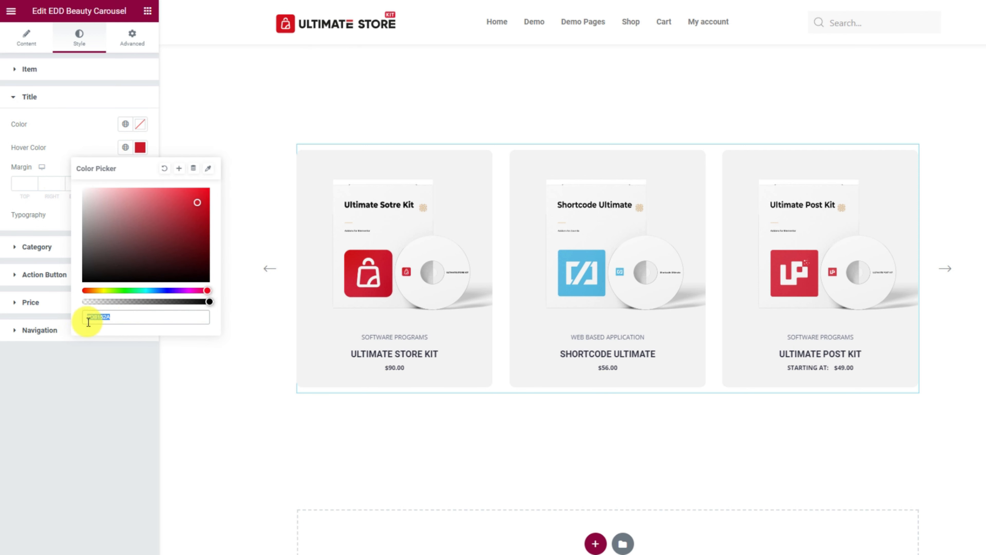
pyautogui.click(101, 143)
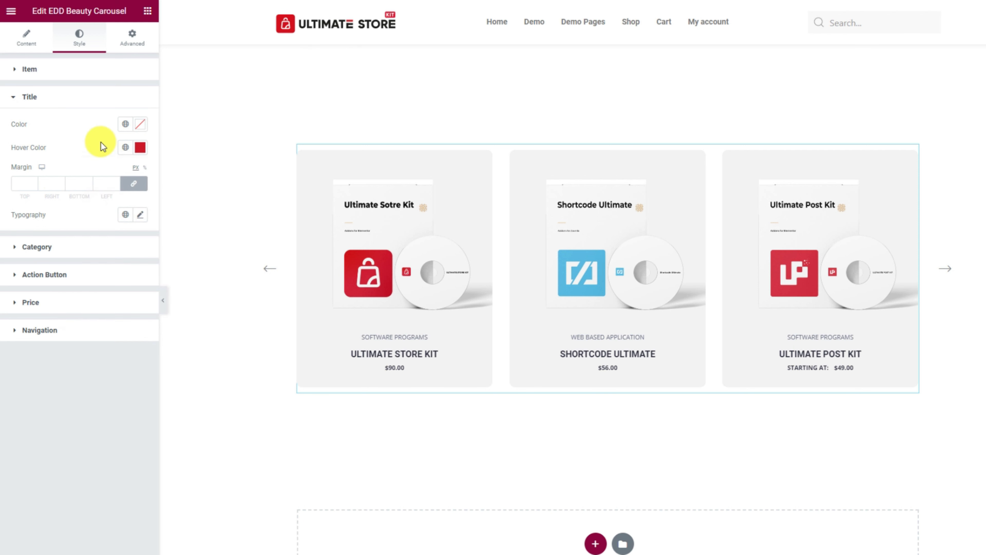
# Set the product titles' typography size to 21 px
pyautogui.click(140, 214)
pyautogui.click(24, 303)
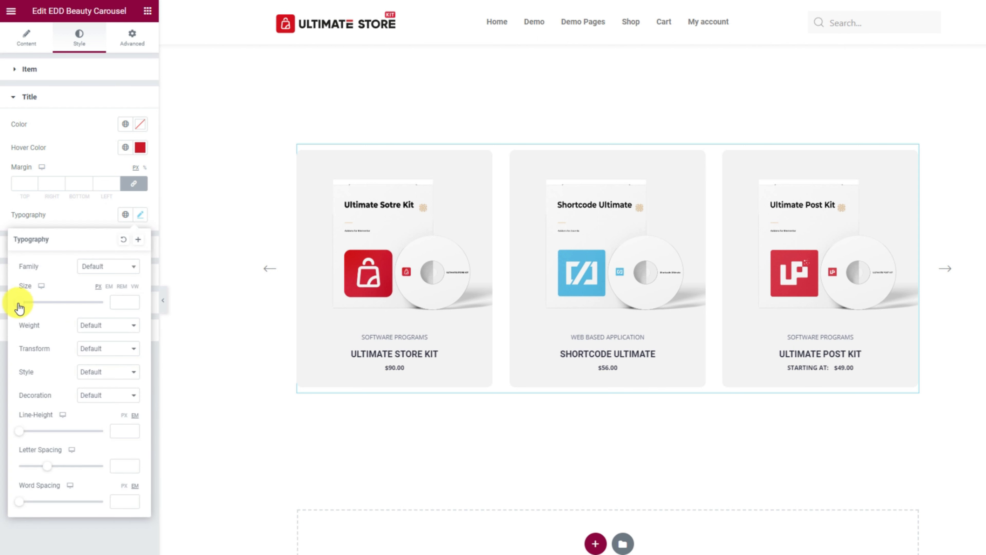
pyautogui.moveTo(24, 303); pyautogui.dragTo(28, 302)
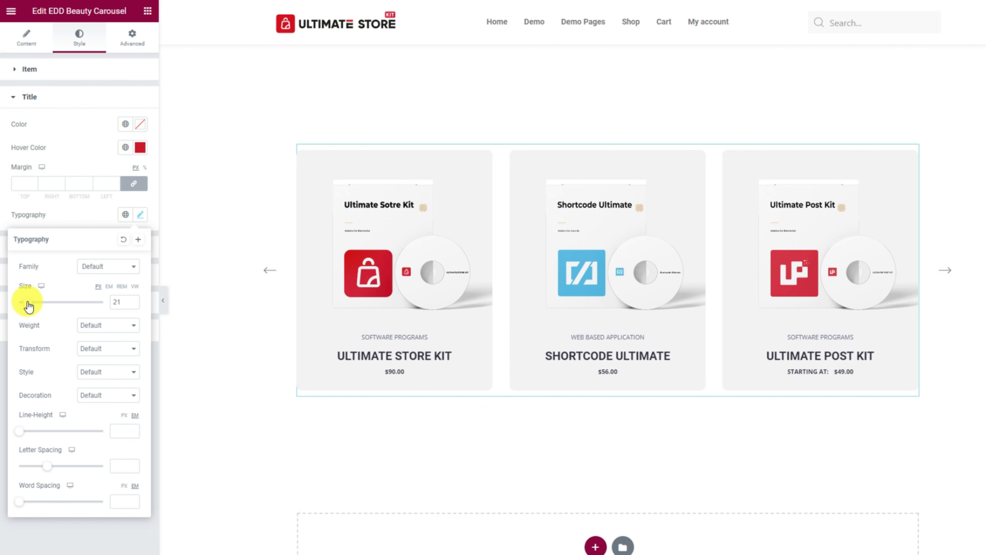
pyautogui.click(90, 211)
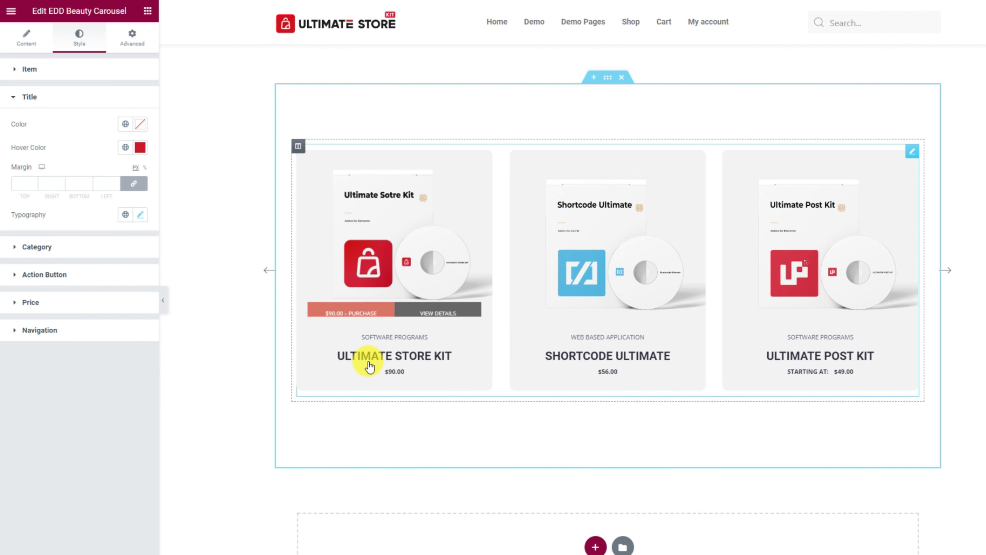
# Set the category text color to black in normal state
pyautogui.click(100, 251)
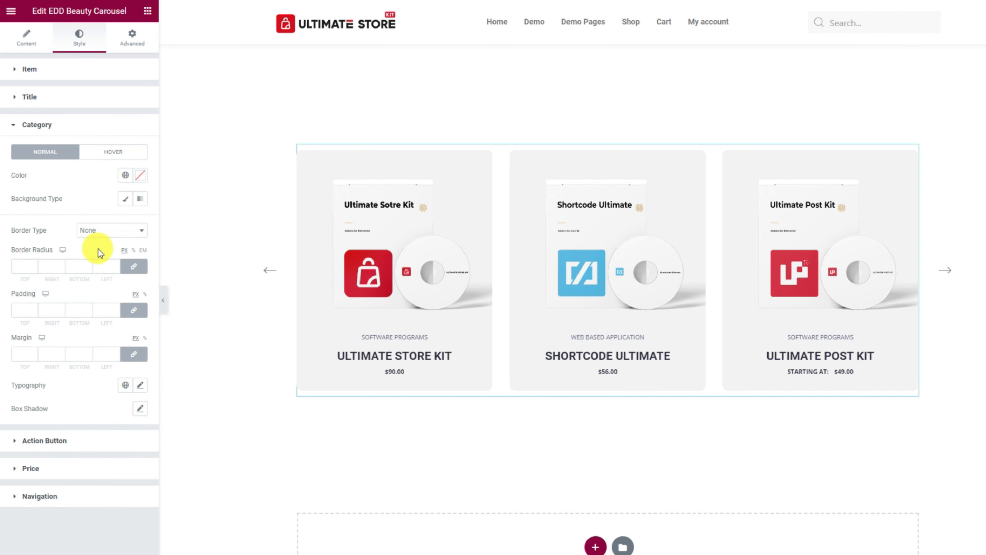
pyautogui.click(140, 176)
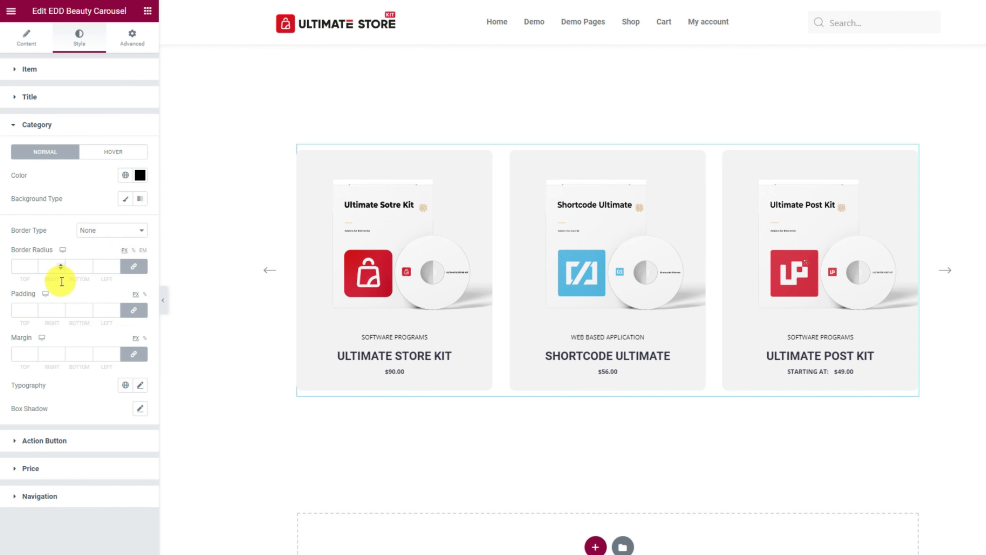
# Give the action buttons a 5 px radius on all corners and set the space between them to 5
pyautogui.click(58, 442)
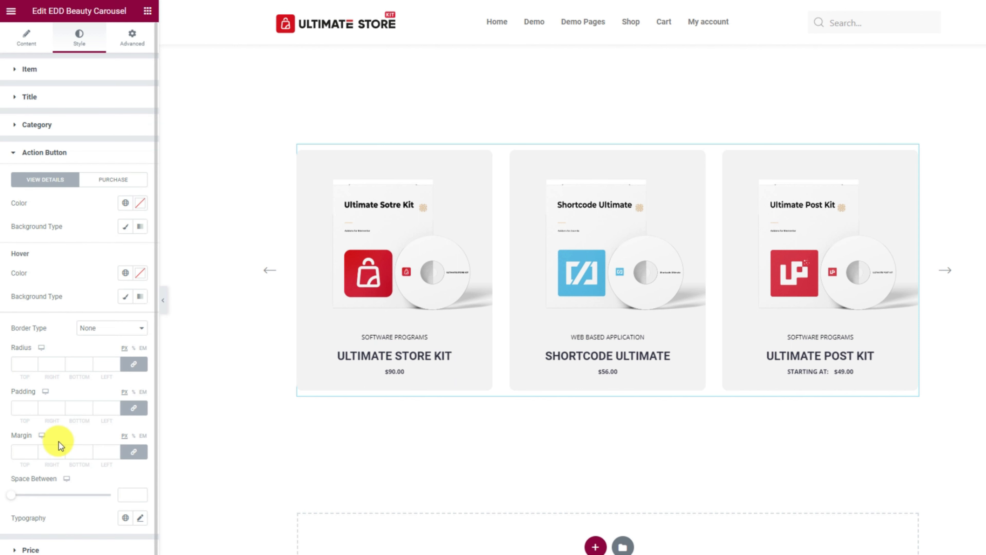
pyautogui.click(18, 366)
pyautogui.write('5')
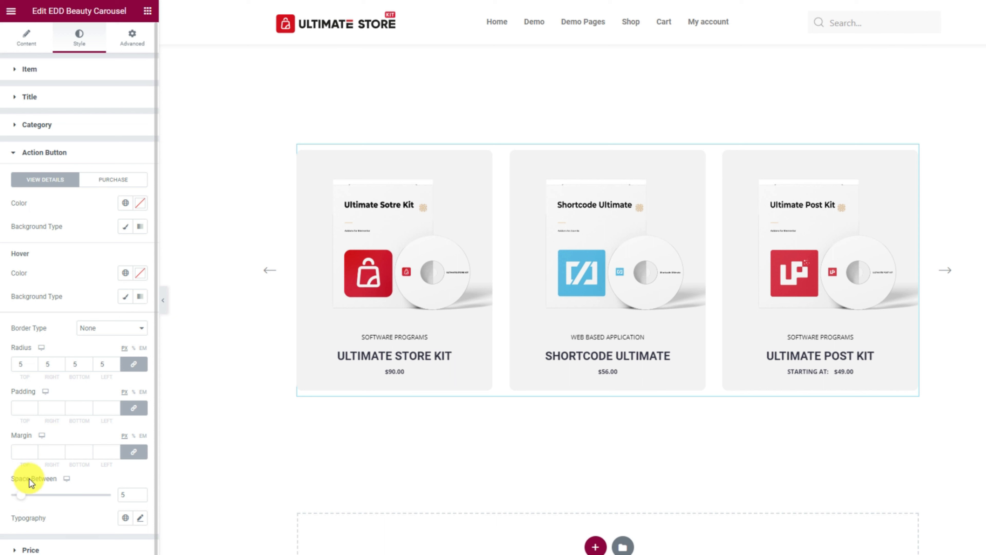
pyautogui.moveTo(407, 277)
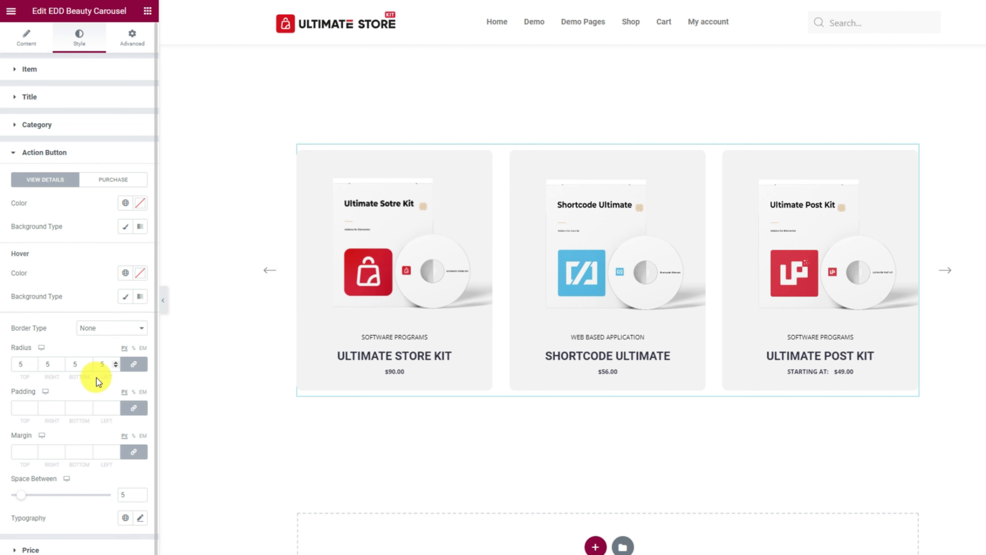
# Set the action buttons' typography to size 12 px and weight 600, and preview the buttons on the first product
pyautogui.scroll(-1, 105, 441)
pyautogui.click(141, 506)
pyautogui.scroll(-5, 114, 423)
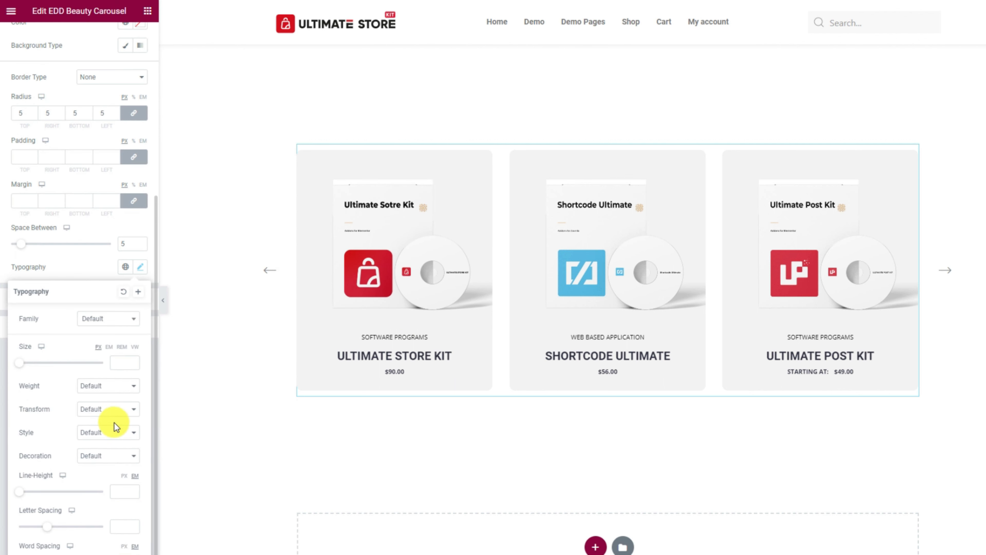
pyautogui.click(25, 364)
pyautogui.click(114, 386)
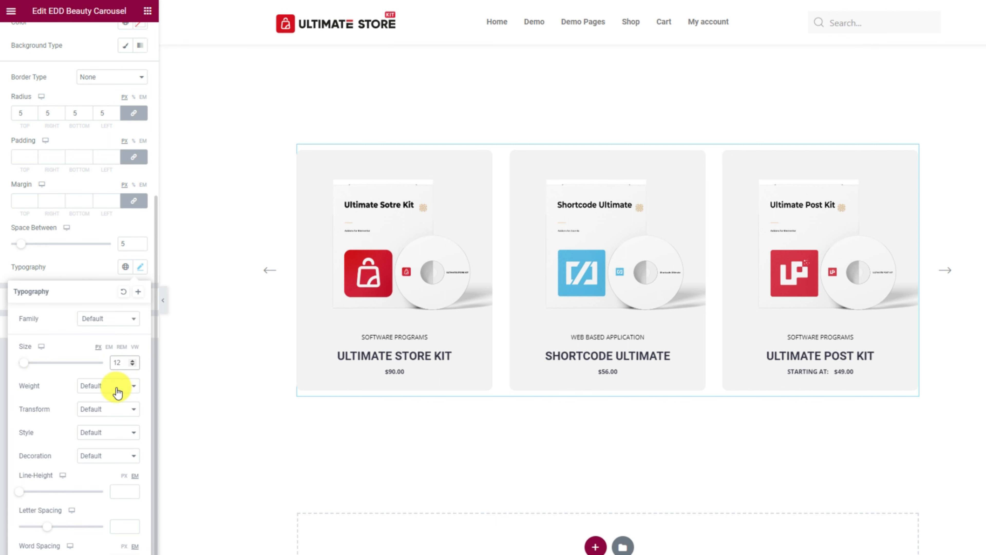
pyautogui.click(100, 440)
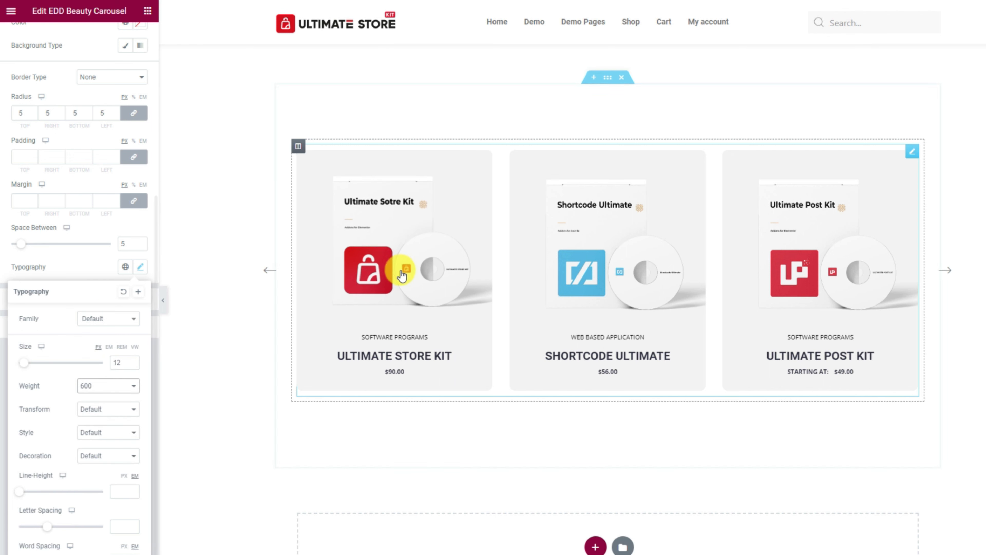
pyautogui.moveTo(404, 301)
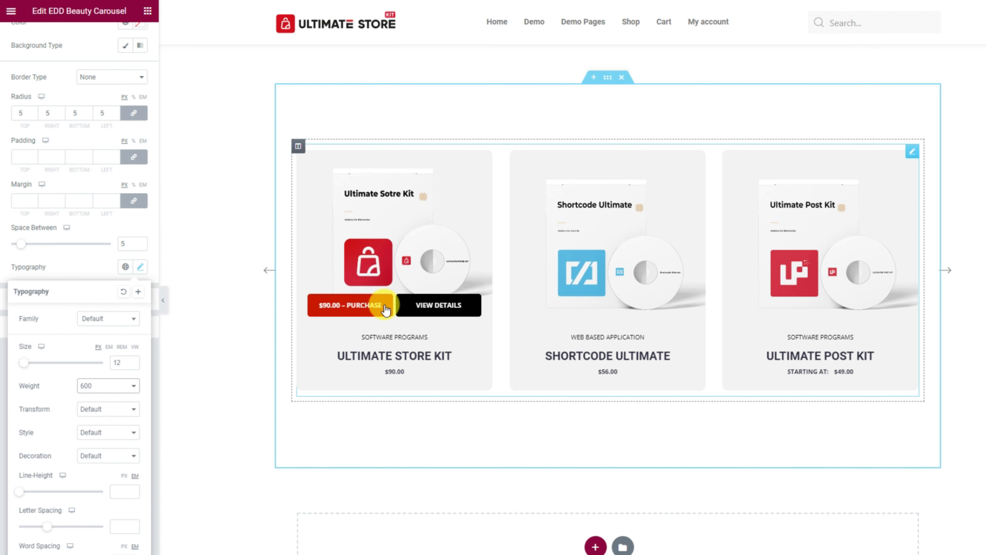
pyautogui.click(140, 267)
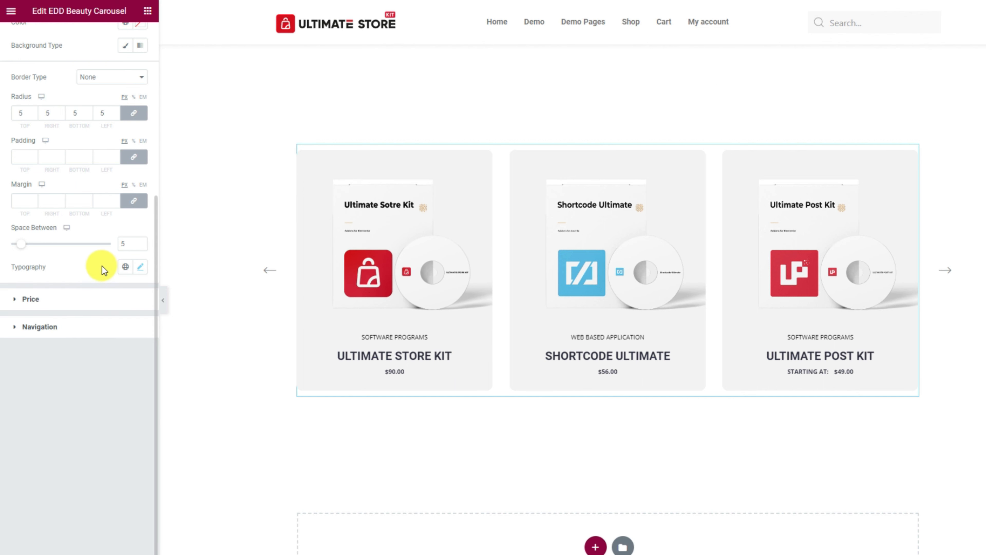
# Set the price color to semi-transparent black (#000000C4) and give the price an unlinked top margin of 10 px
pyautogui.click(82, 307)
pyautogui.click(140, 207)
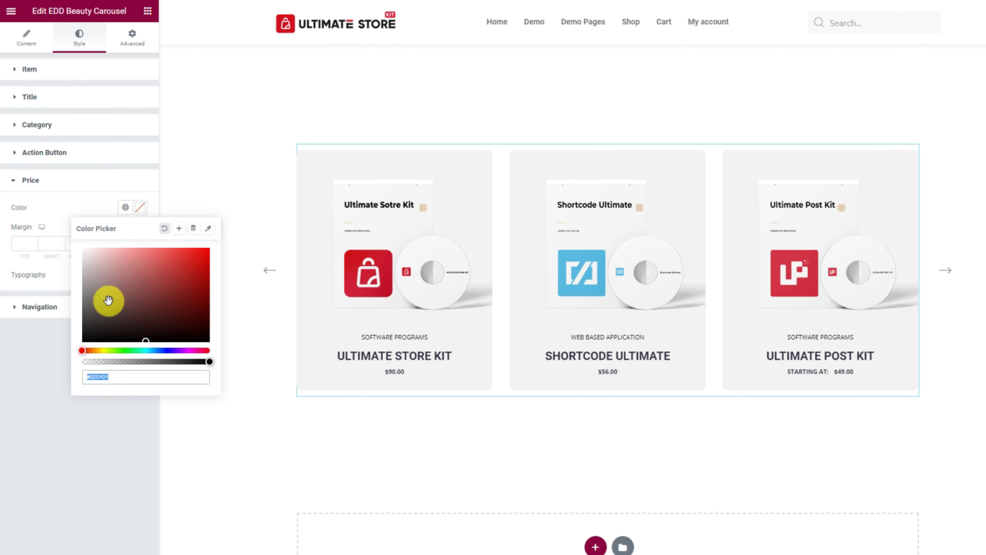
pyautogui.moveTo(105, 298); pyautogui.dragTo(67, 359)
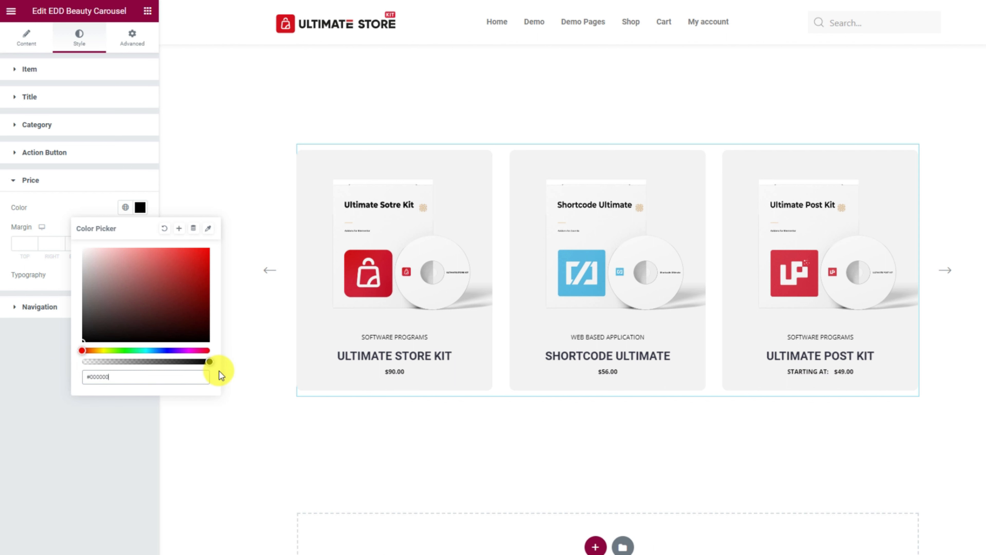
pyautogui.moveTo(211, 365); pyautogui.dragTo(180, 363)
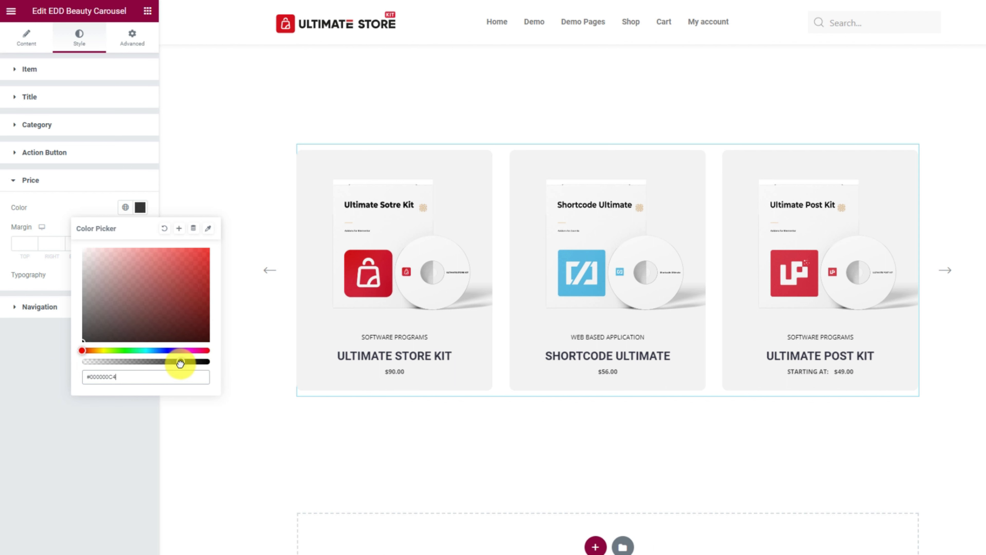
pyautogui.click(74, 199)
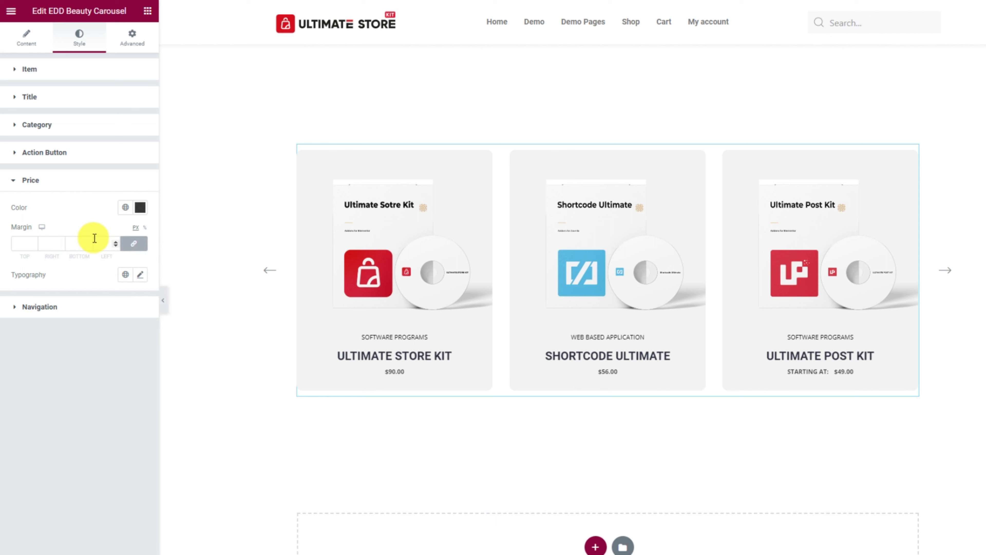
pyautogui.click(16, 243)
pyautogui.write('10')
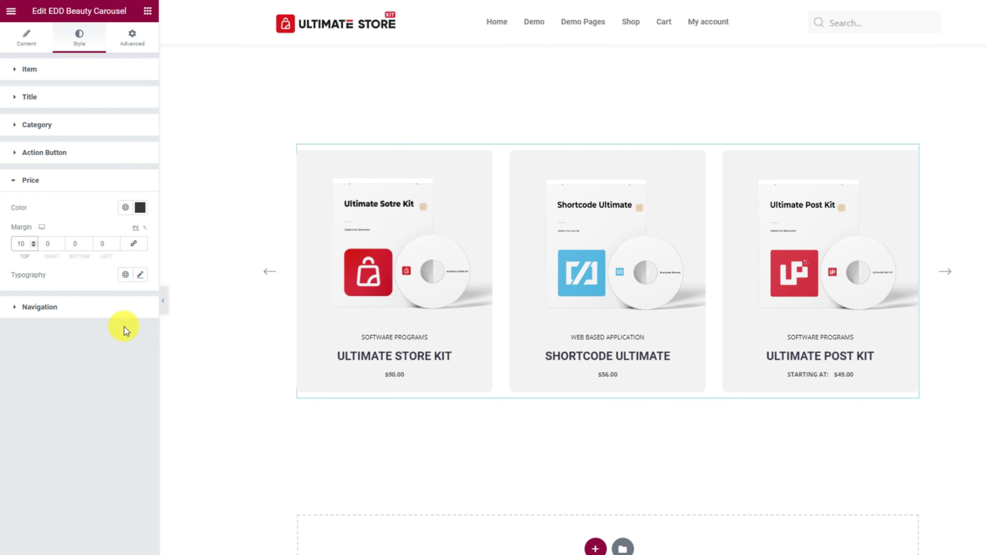
# Give the navigation arrows a #D8152A background and white icon color in normal state
pyautogui.click(103, 311)
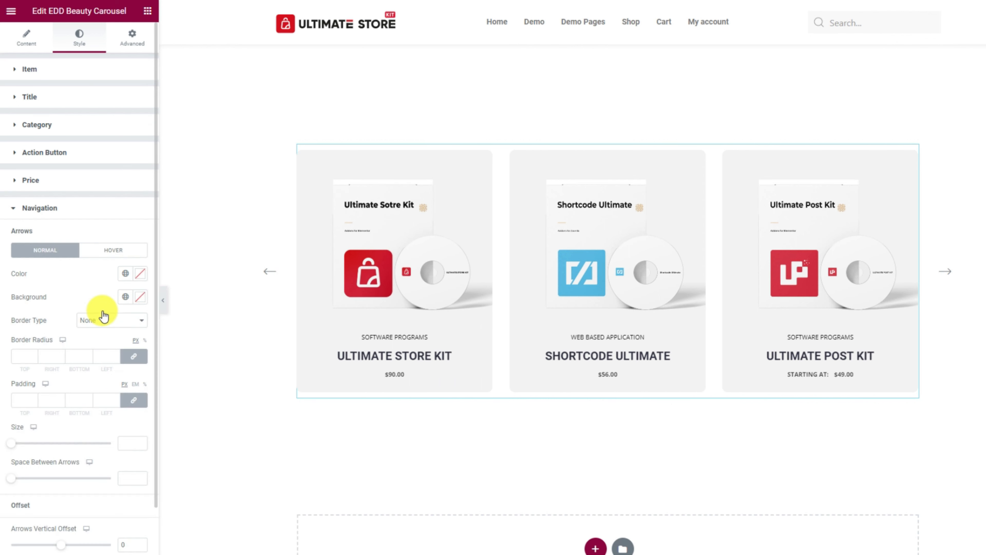
pyautogui.click(139, 296)
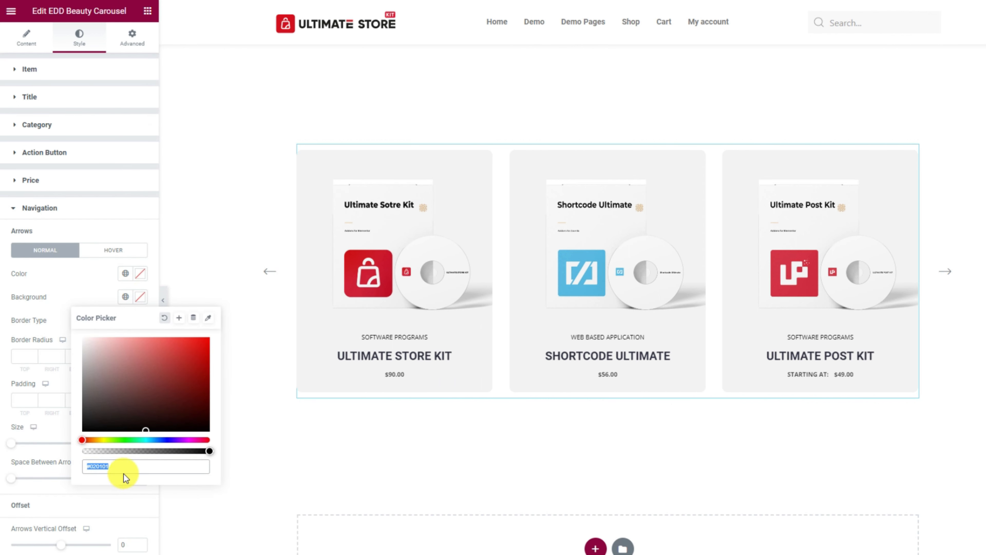
pyautogui.write('#D8152A')
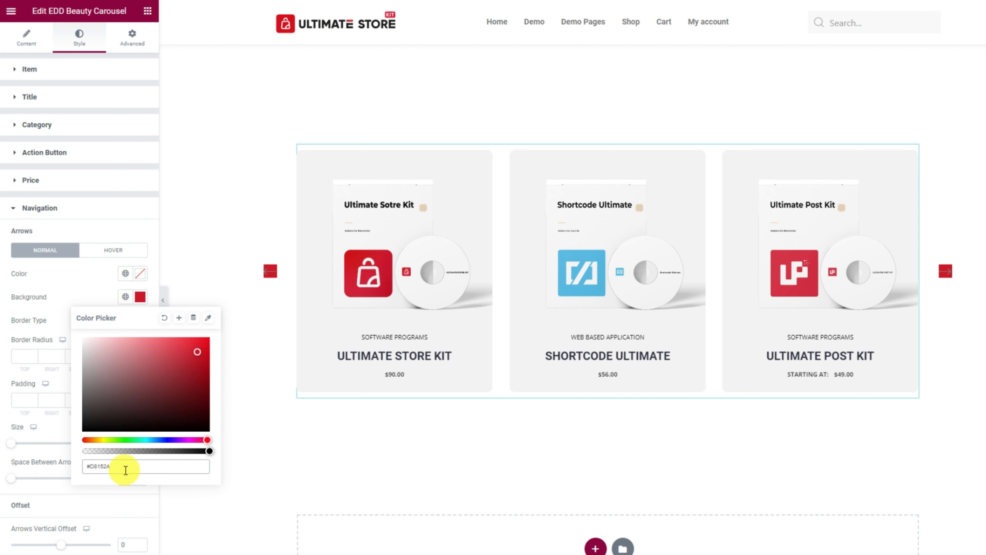
pyautogui.click(103, 282)
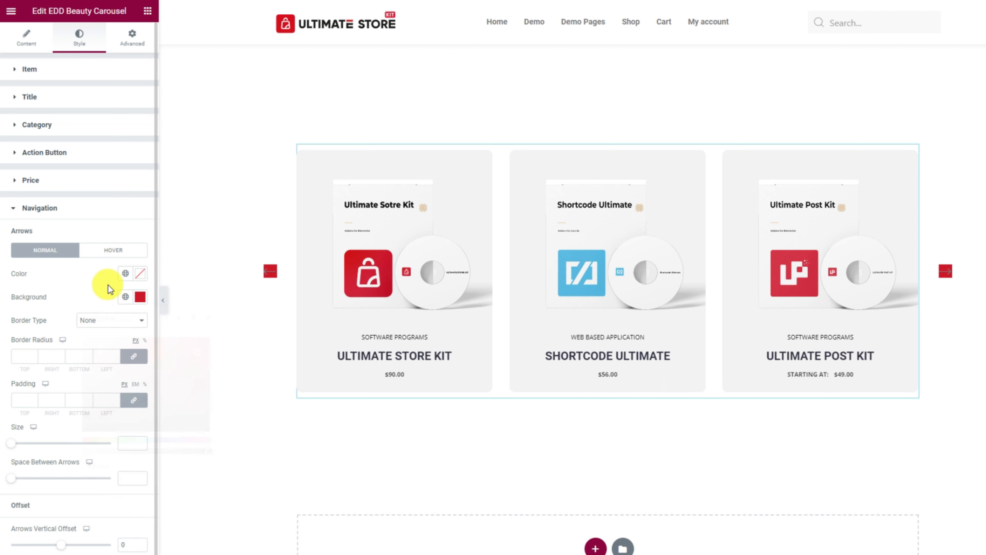
pyautogui.click(141, 274)
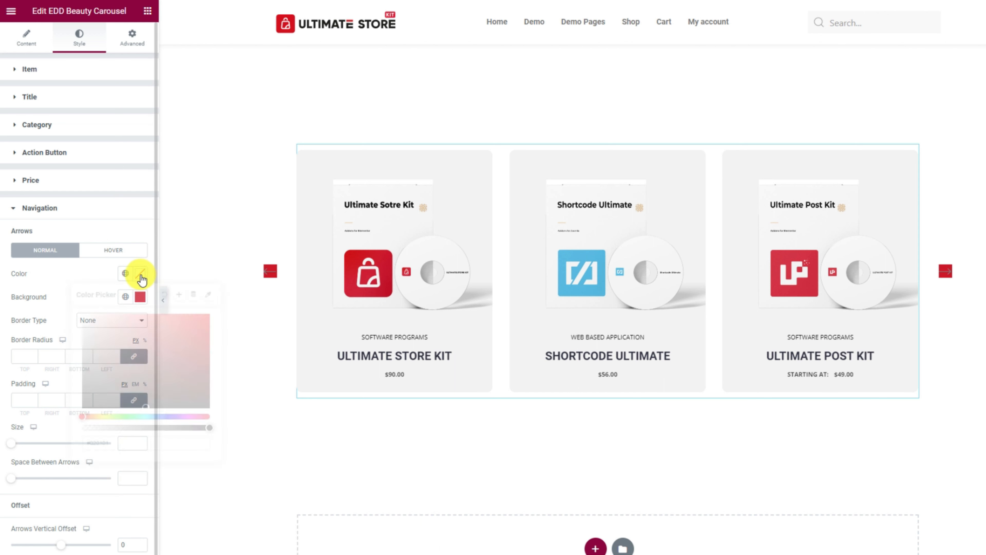
pyautogui.click(66, 268)
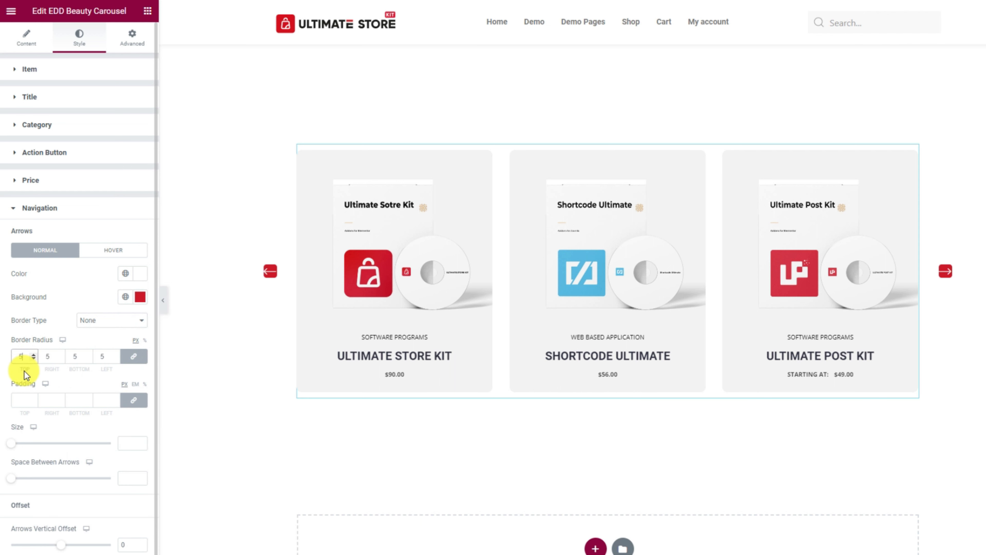
# Set the navigation arrows' border radius to 5 px and padding to 10 px on all sides
pyautogui.click(22, 400)
pyautogui.write('10')
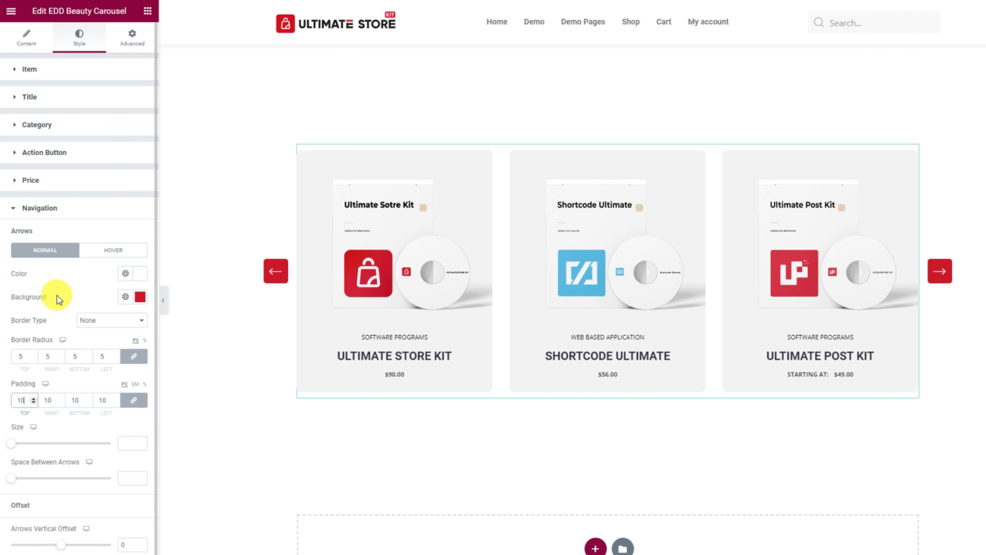
# Add a Solid 1 px border to the navigation arrows, colored with the copied red #D8152A
pyautogui.click(95, 322)
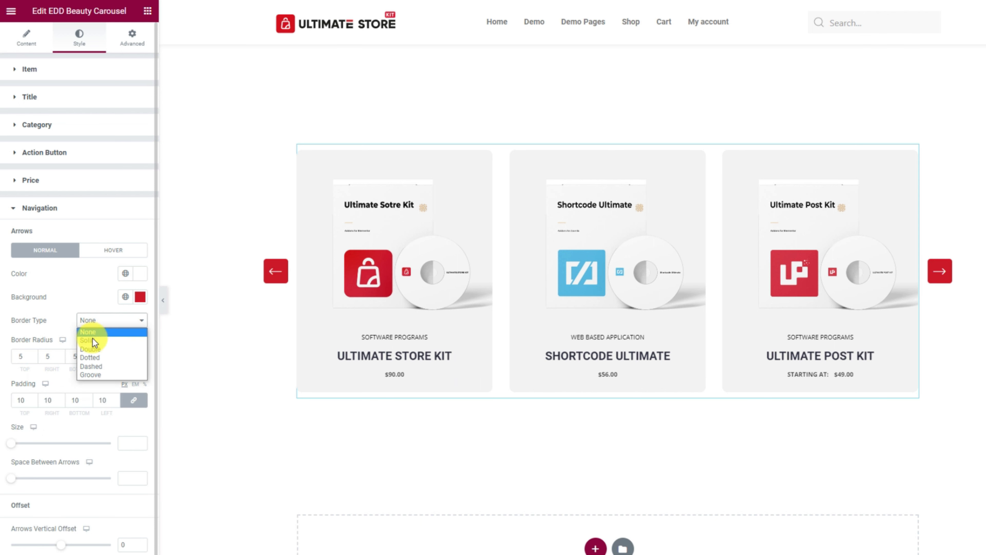
pyautogui.click(92, 339)
pyautogui.click(22, 361)
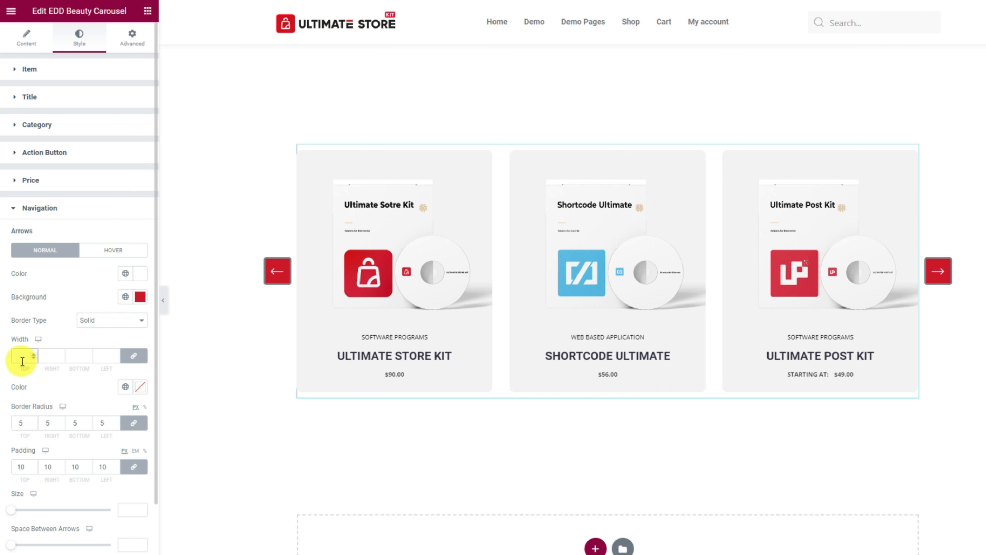
pyautogui.write('1')
pyautogui.click(140, 388)
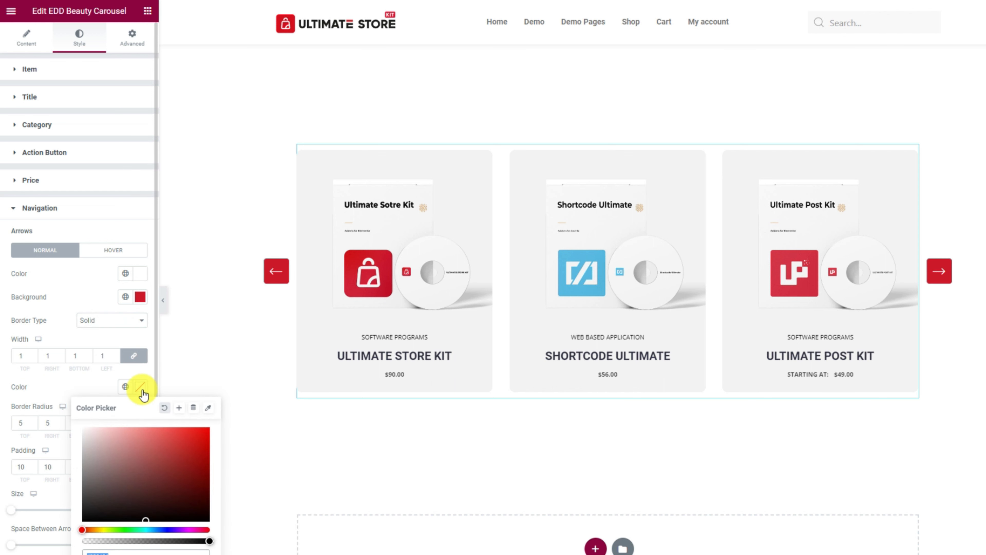
pyautogui.hotkey('ctrl', 'v')
pyautogui.click(104, 387)
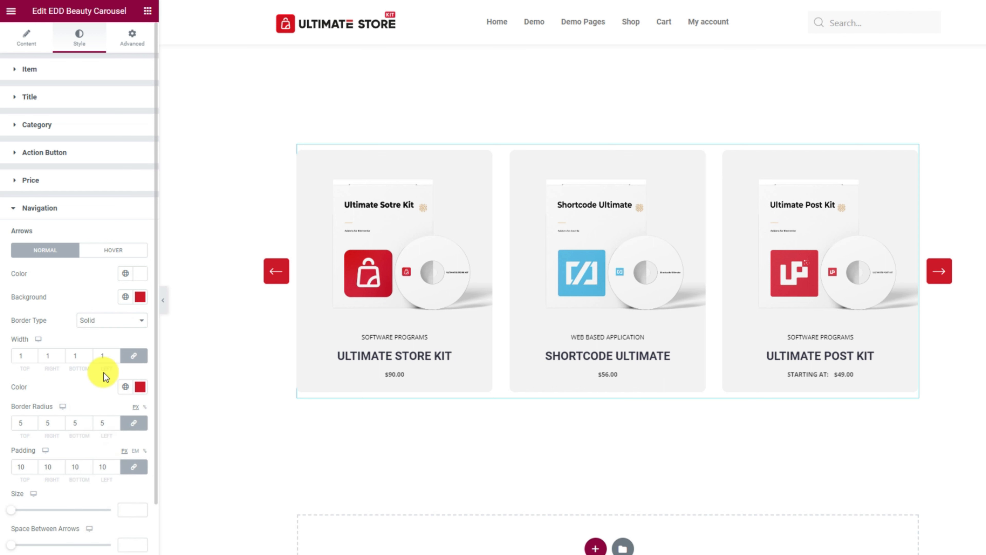
# Set the navigation arrows' icon color in hover state to #D8152A
pyautogui.click(117, 252)
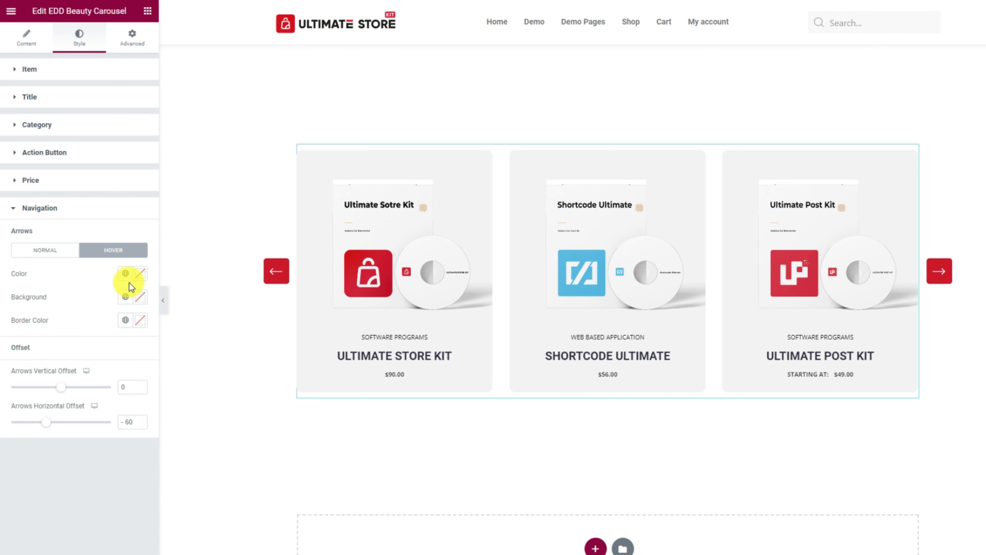
pyautogui.click(136, 276)
pyautogui.write('#D8152A')
pyautogui.click(76, 284)
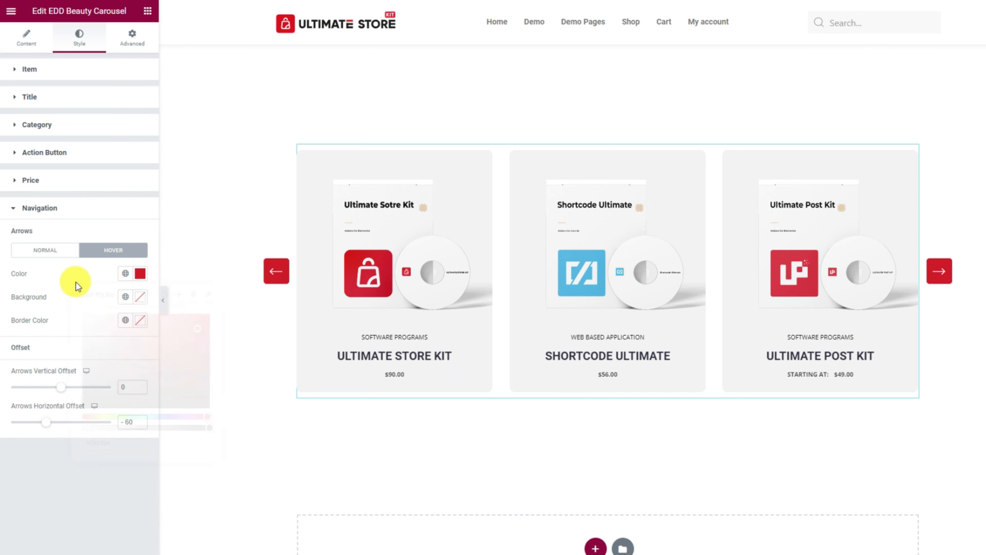
# Set the navigation arrows' hover border color to #D8152A and make their hover background fully transparent
pyautogui.click(142, 321)
pyautogui.write('#D8152A')
pyautogui.click(140, 300)
pyautogui.moveTo(197, 447); pyautogui.dragTo(83, 450)
pyautogui.click(79, 289)
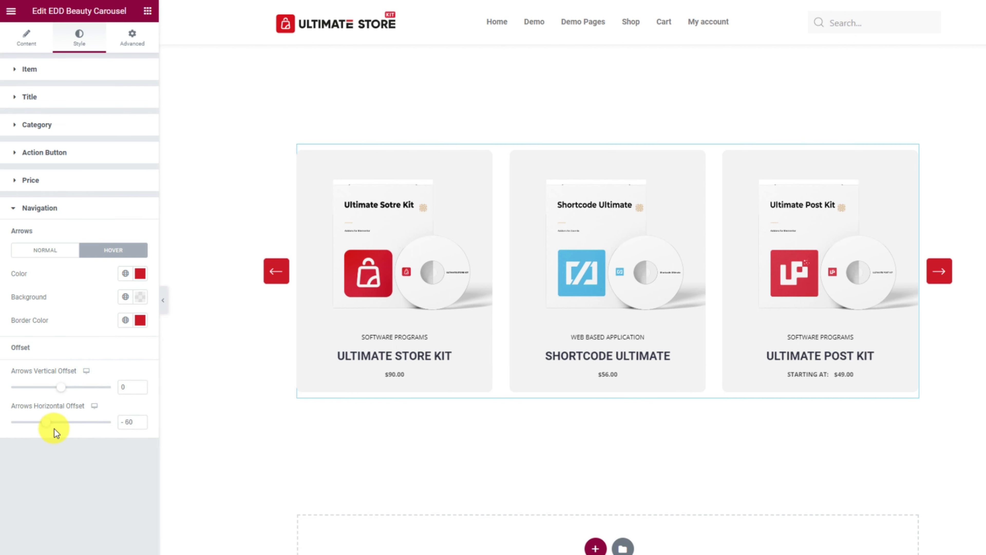
# Set the navigation arrows' horizontal offset to -87
pyautogui.moveTo(54, 428); pyautogui.dragTo(39, 430)
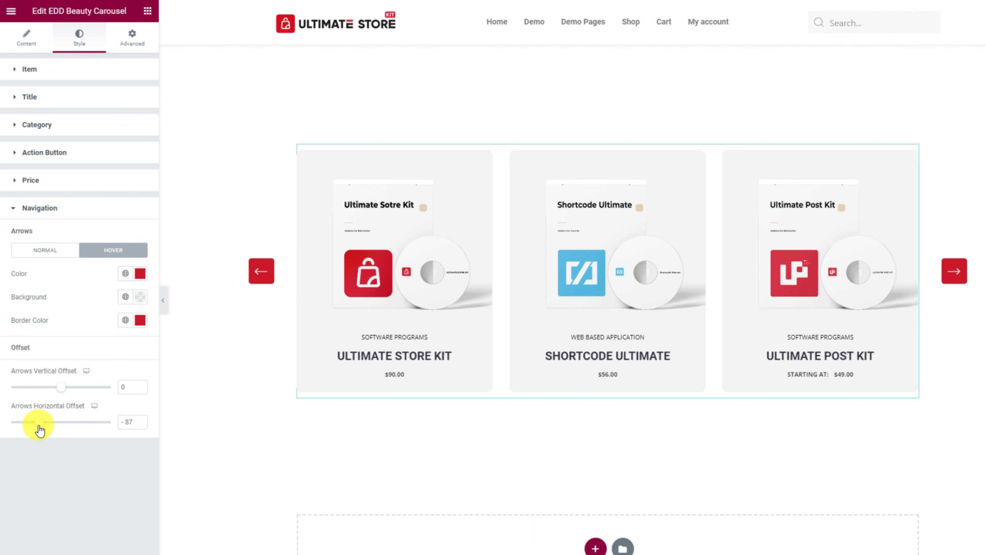
# Preview the page without the editing panel and advance the carousel with its next arrow to check the hover styling and sliding
pyautogui.click(166, 301)
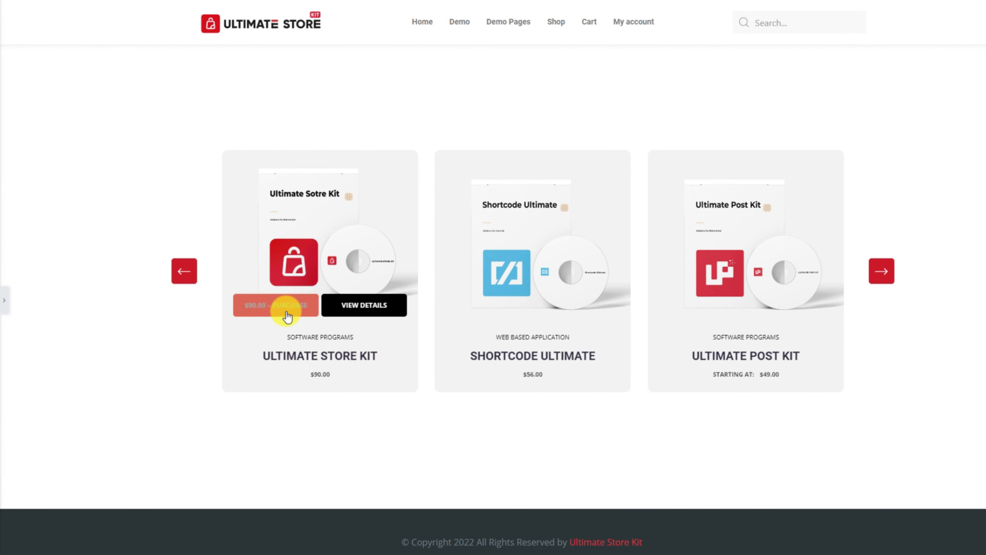
pyautogui.moveTo(772, 332)
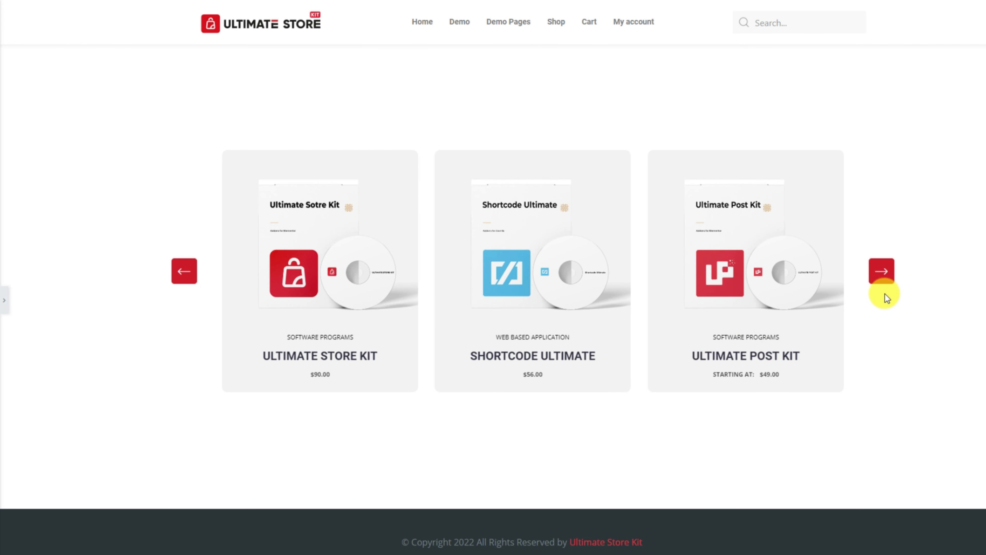
pyautogui.click(888, 288)
pyautogui.click(889, 288)
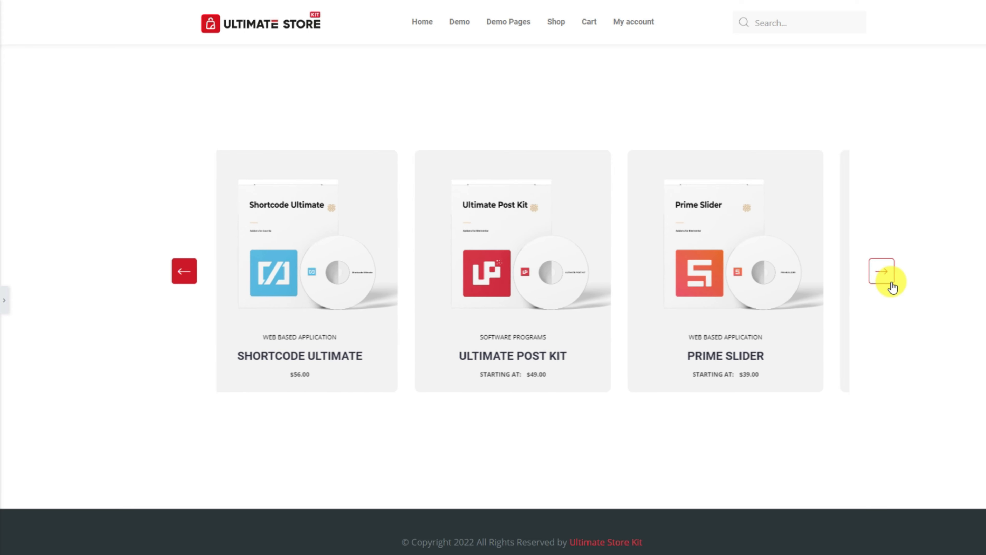
pyautogui.click(892, 288)
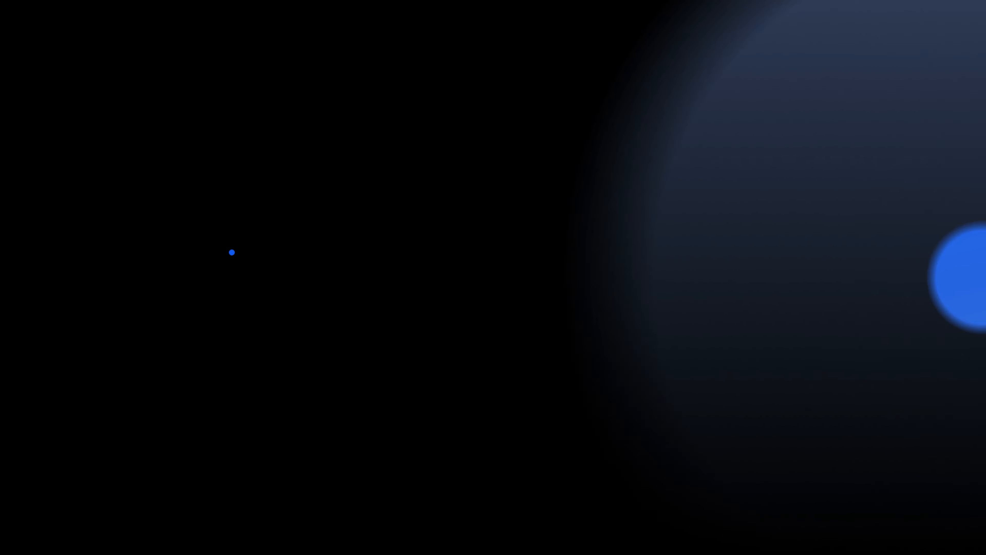